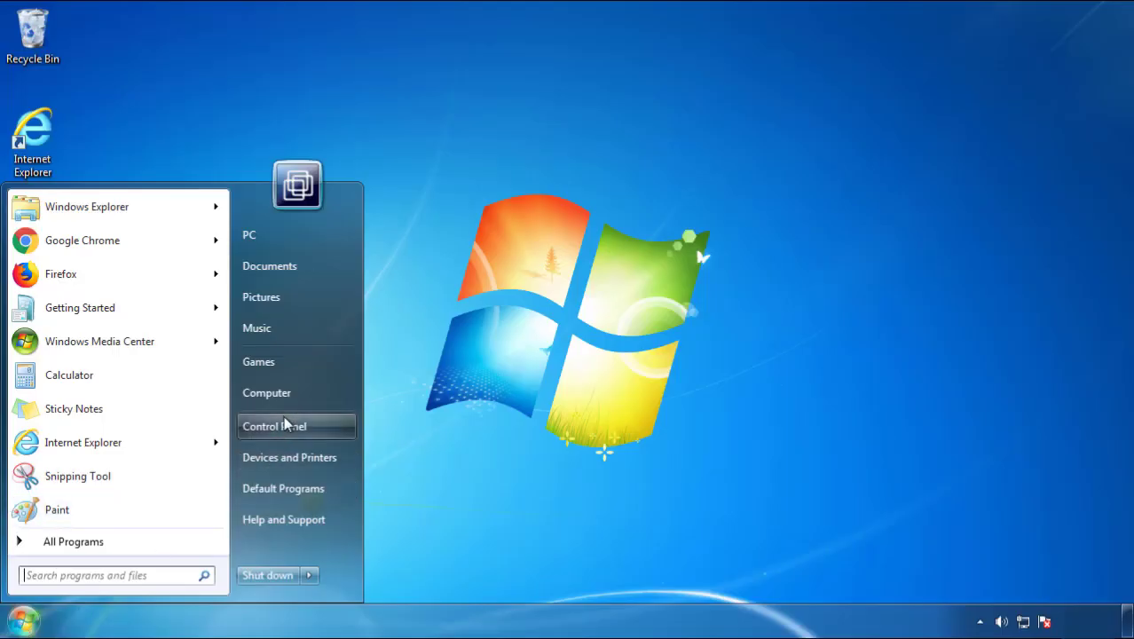
Open the Control Panel's list of installed programs and sort it by installation date, newest first
{"action": "left_click", "coordinate": [284, 421]}
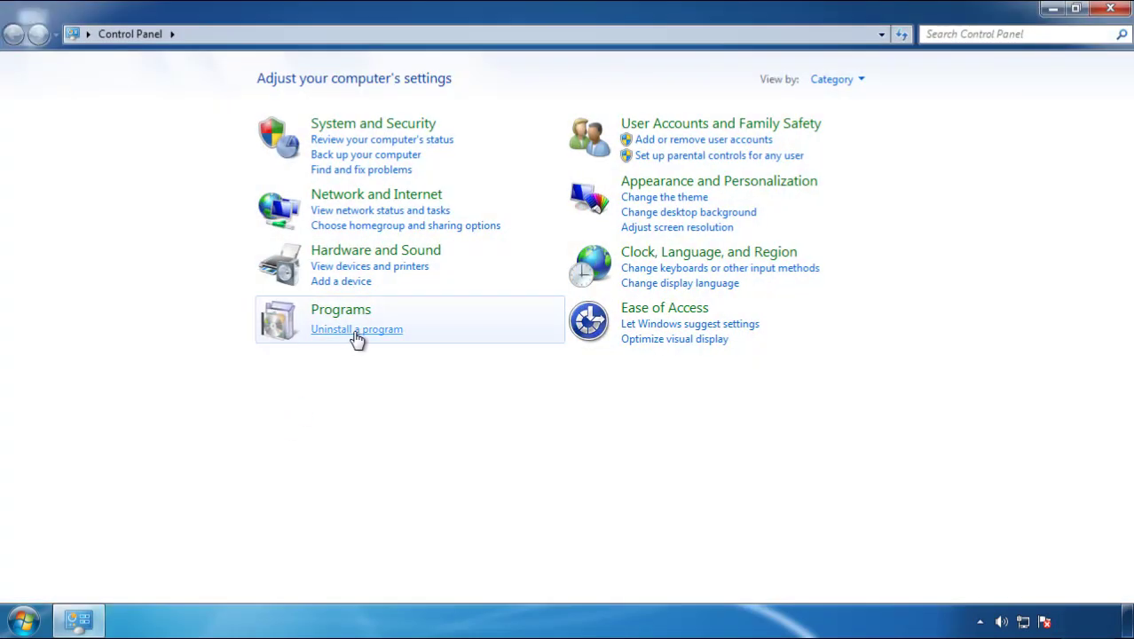
{"action": "left_click", "coordinate": [355, 337]}
{"action": "left_click", "coordinate": [665, 168]}
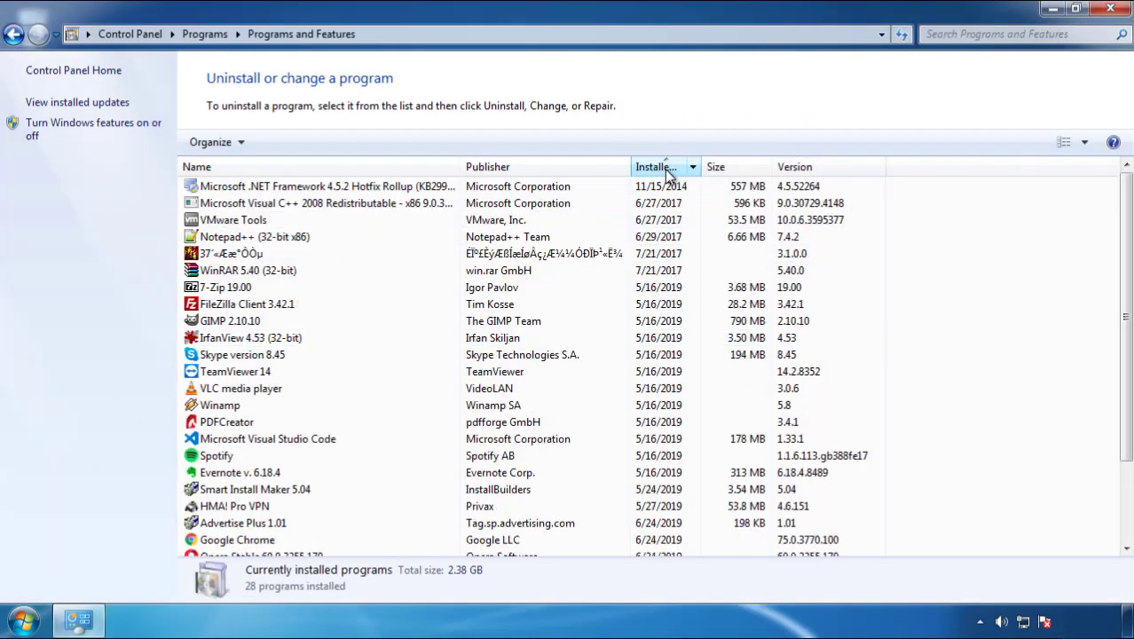
{"action": "left_click", "coordinate": [665, 169]}
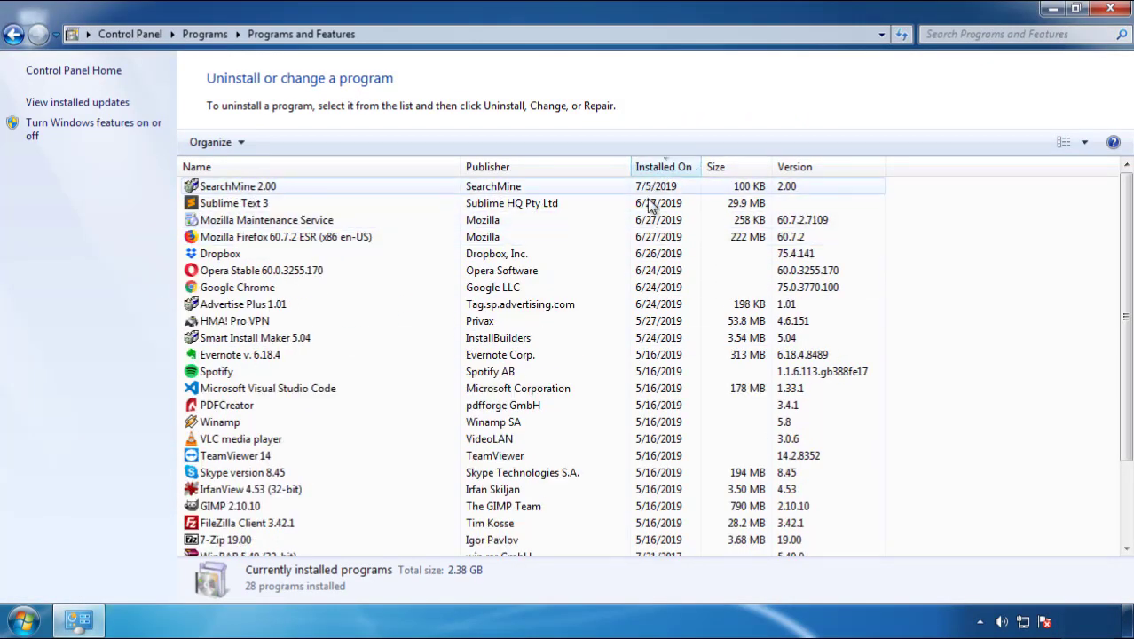
Uninstall SearchMine 2.00 and close the installed programs window
{"action": "left_click", "coordinate": [238, 188]}
{"action": "left_click", "coordinate": [282, 142]}
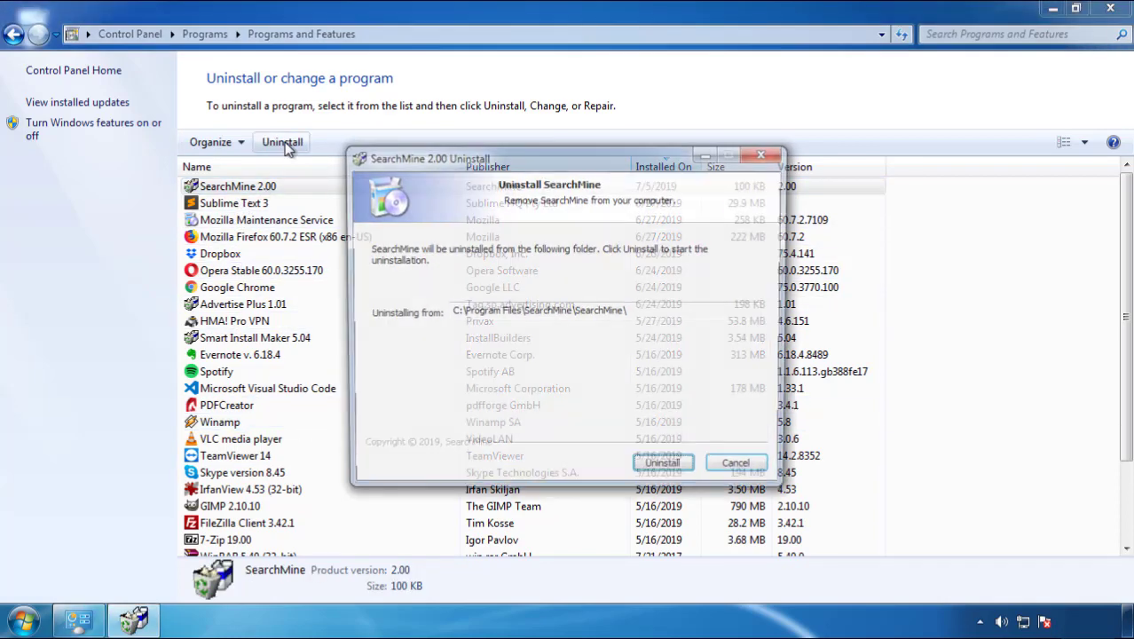
{"action": "left_click", "coordinate": [659, 469]}
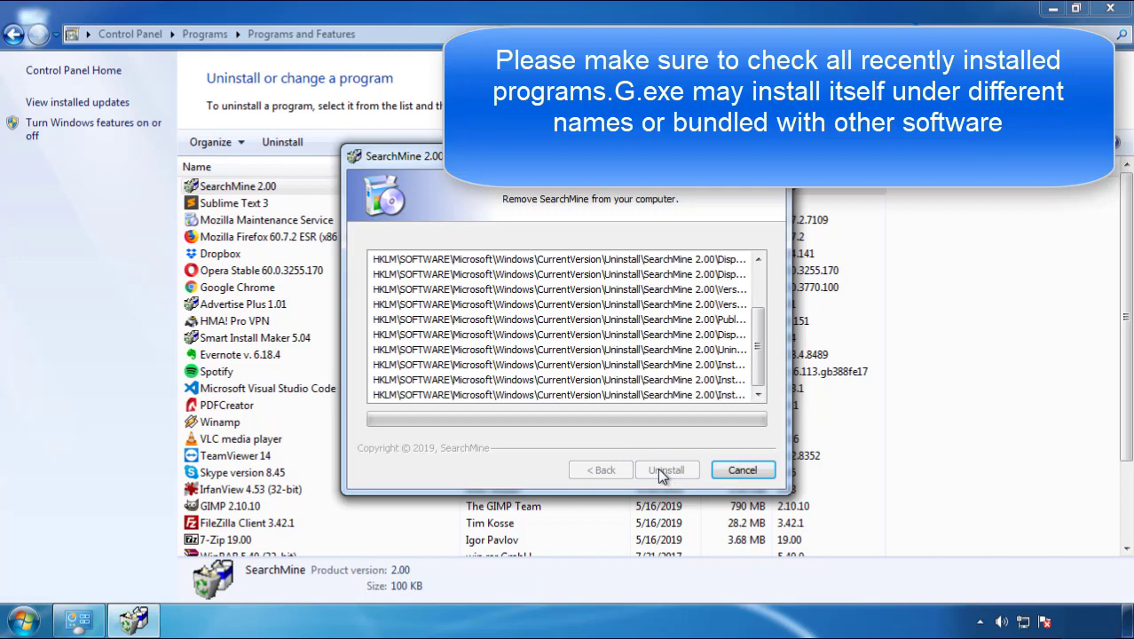
{"action": "left_click", "coordinate": [661, 470]}
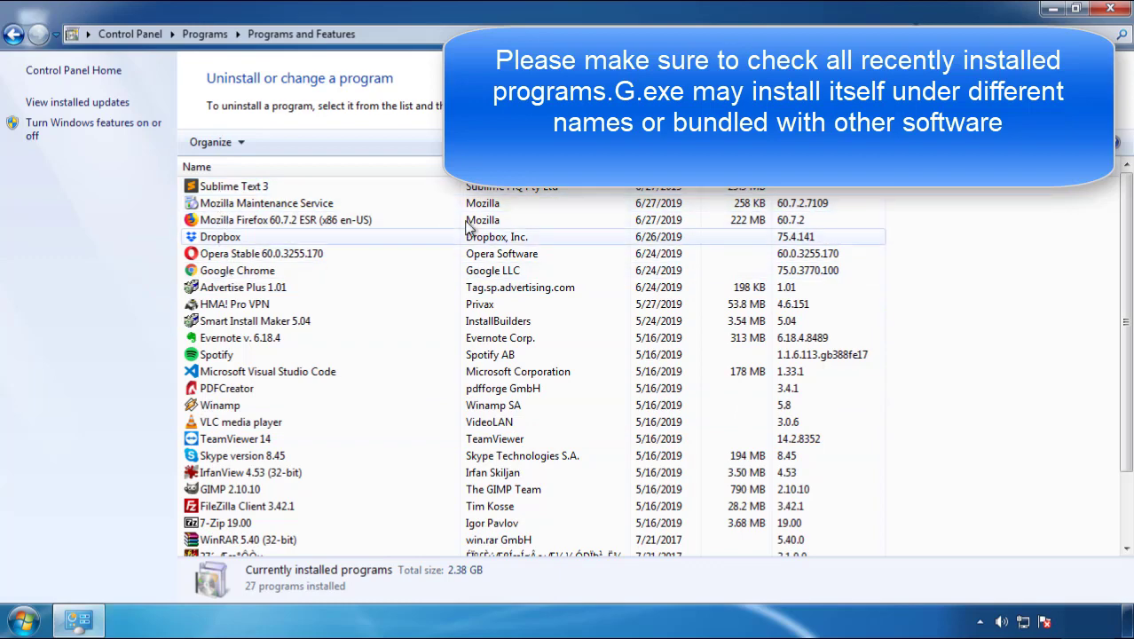
{"action": "left_click", "coordinate": [1111, 11]}
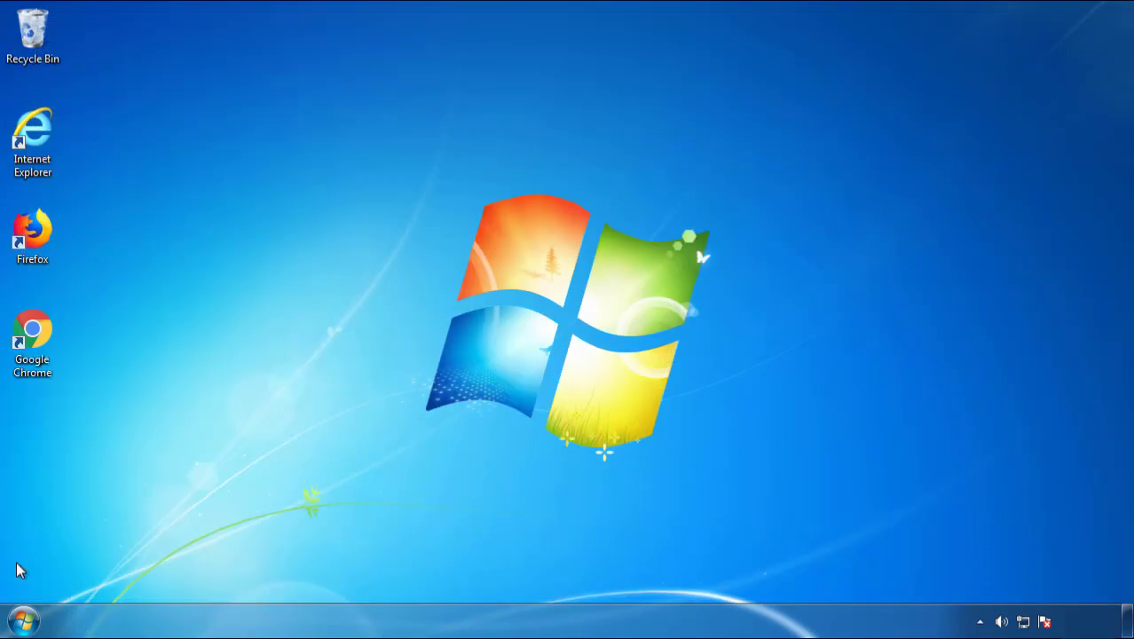
Restart the computer and boot Windows 7 in Safe Mode from the Advanced Boot Options
{"action": "left_click", "coordinate": [21, 619]}
{"action": "left_click", "coordinate": [309, 574]}
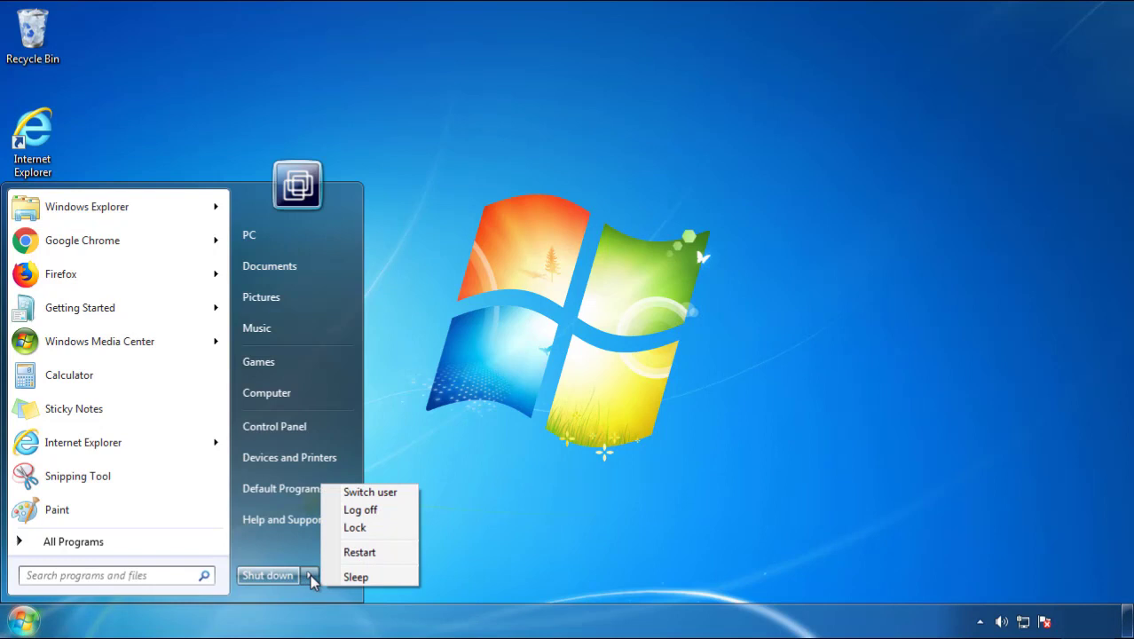
{"action": "left_click", "coordinate": [589, 489]}
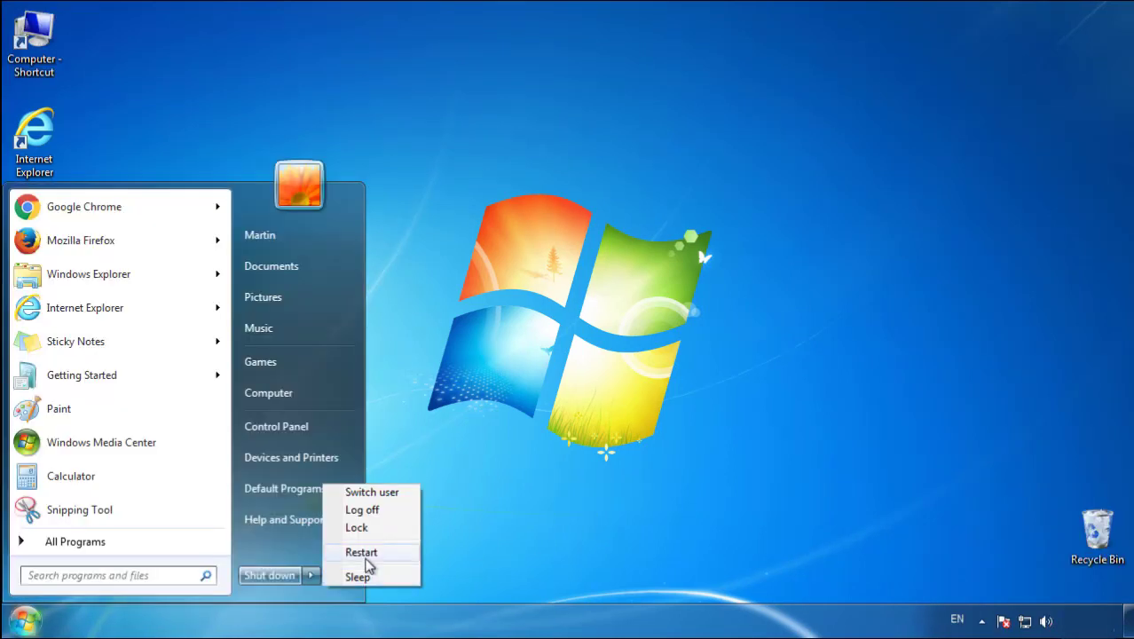
{"action": "left_click", "coordinate": [367, 557]}
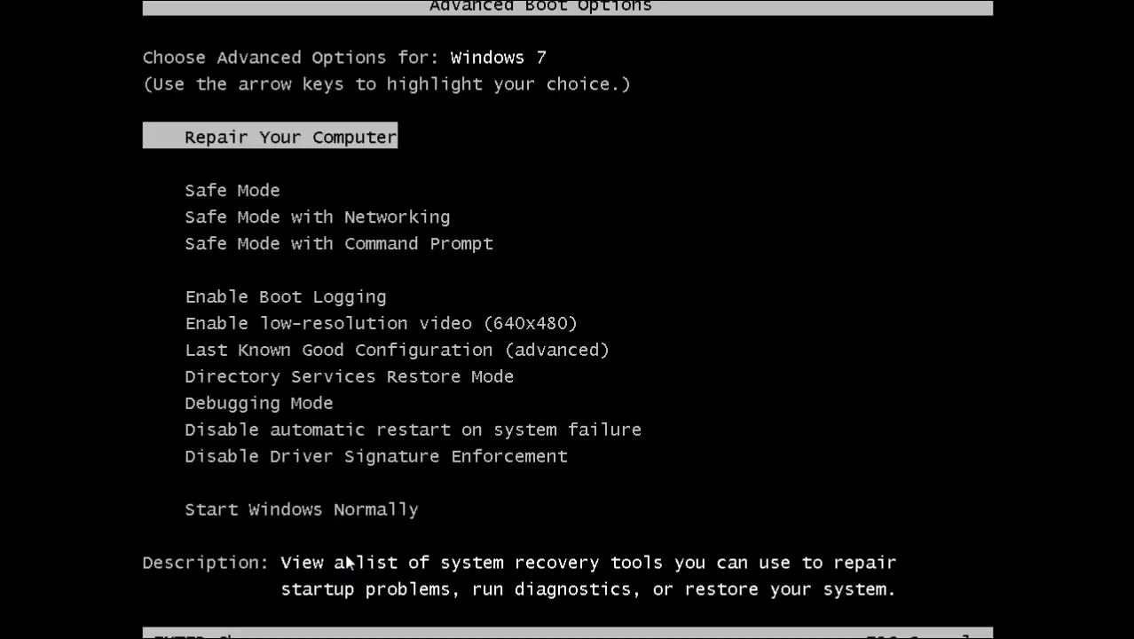
{"action": "key", "text": "Down"}
{"action": "key", "text": "Return"}
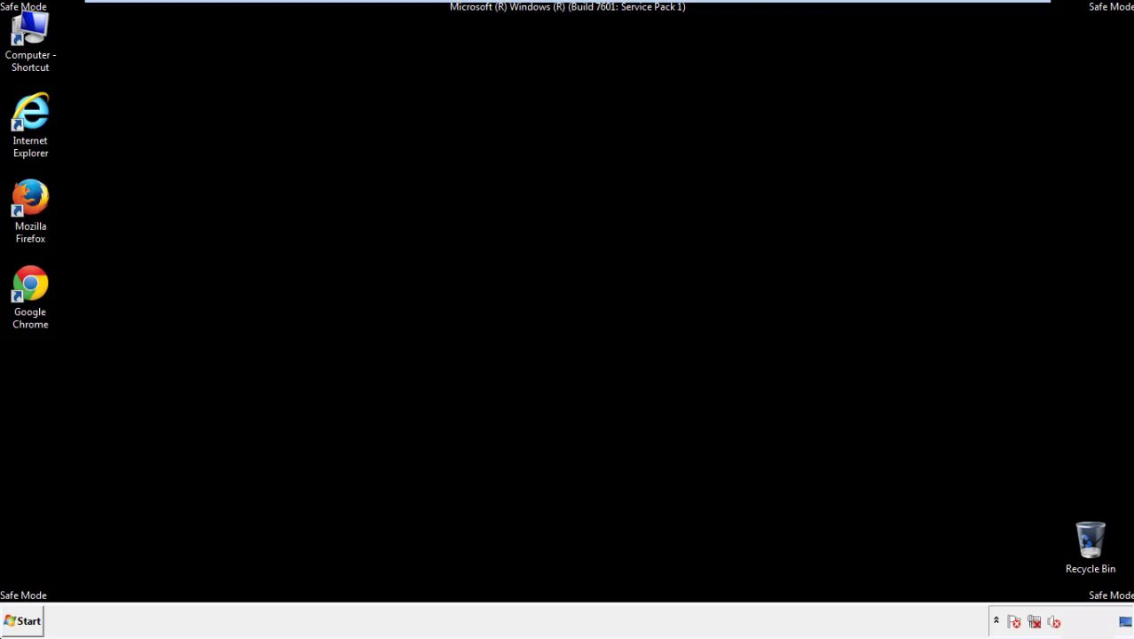
Open Mozilla Firefox and decline making it the default browser for now
{"action": "double_click", "coordinate": [41, 207]}
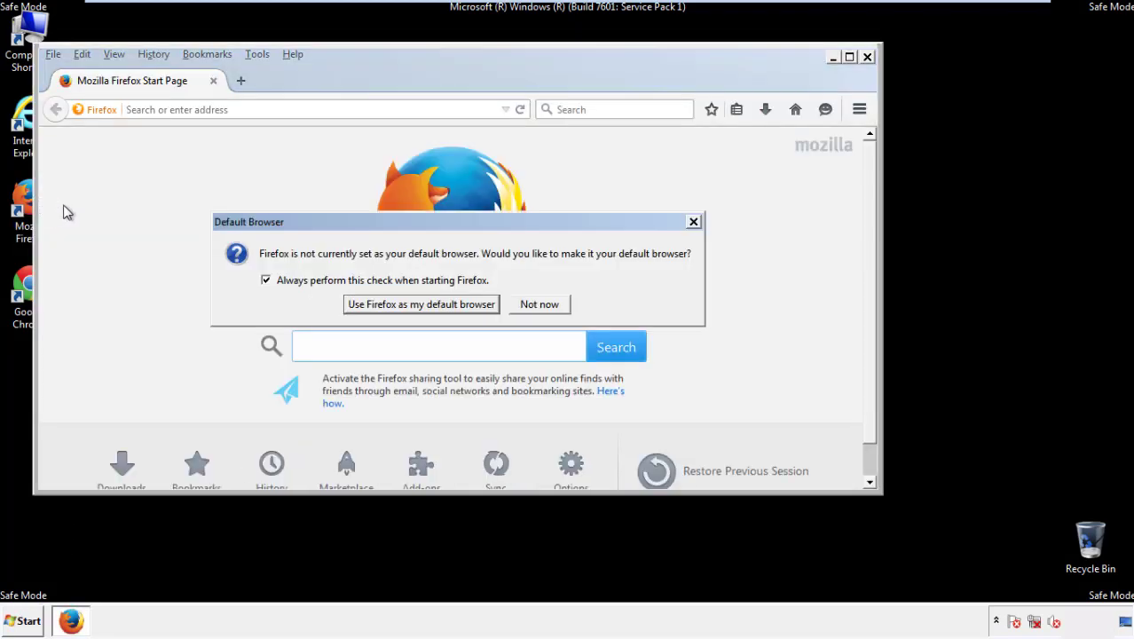
{"action": "left_click", "coordinate": [543, 305]}
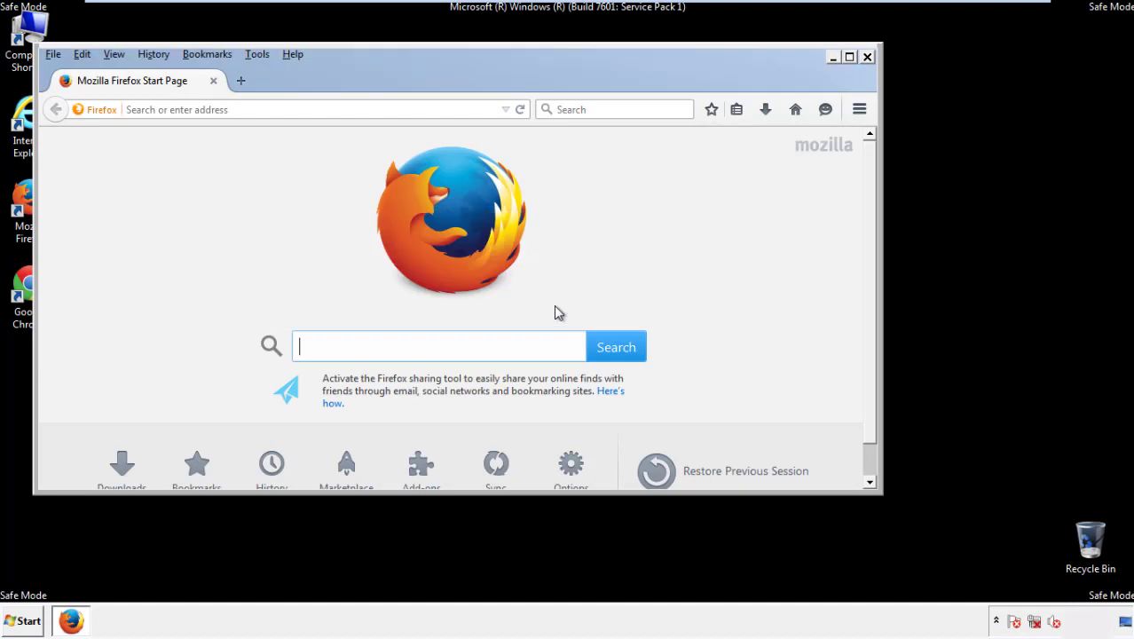
Switch the display of the Firefox menu bar off and back on
{"action": "right_click", "coordinate": [355, 82]}
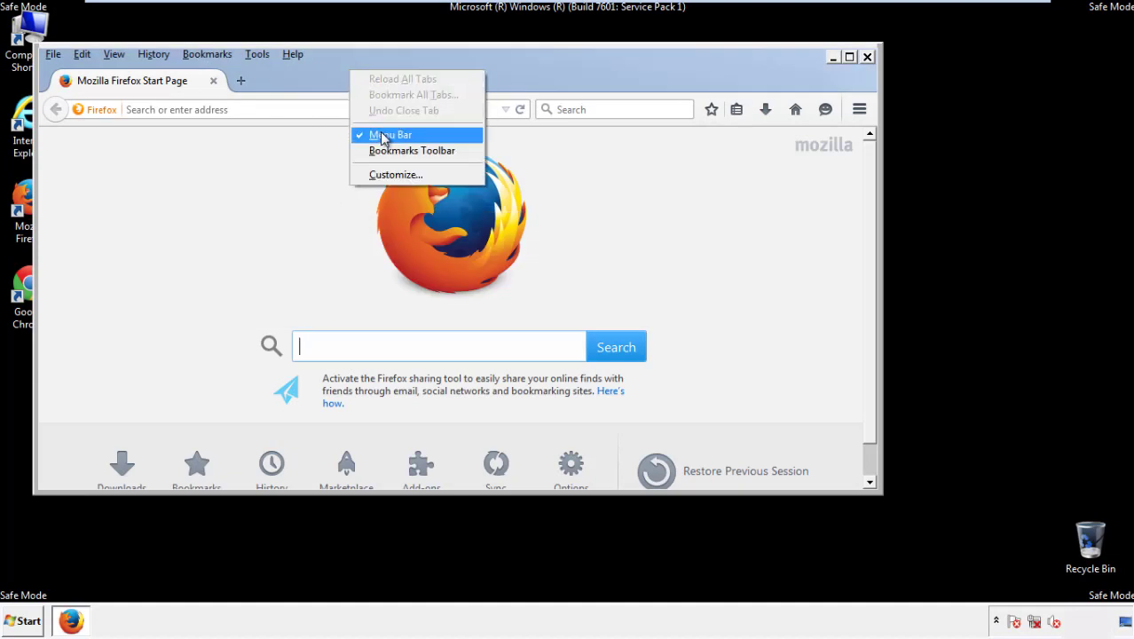
{"action": "left_click", "coordinate": [378, 132]}
{"action": "right_click", "coordinate": [357, 73]}
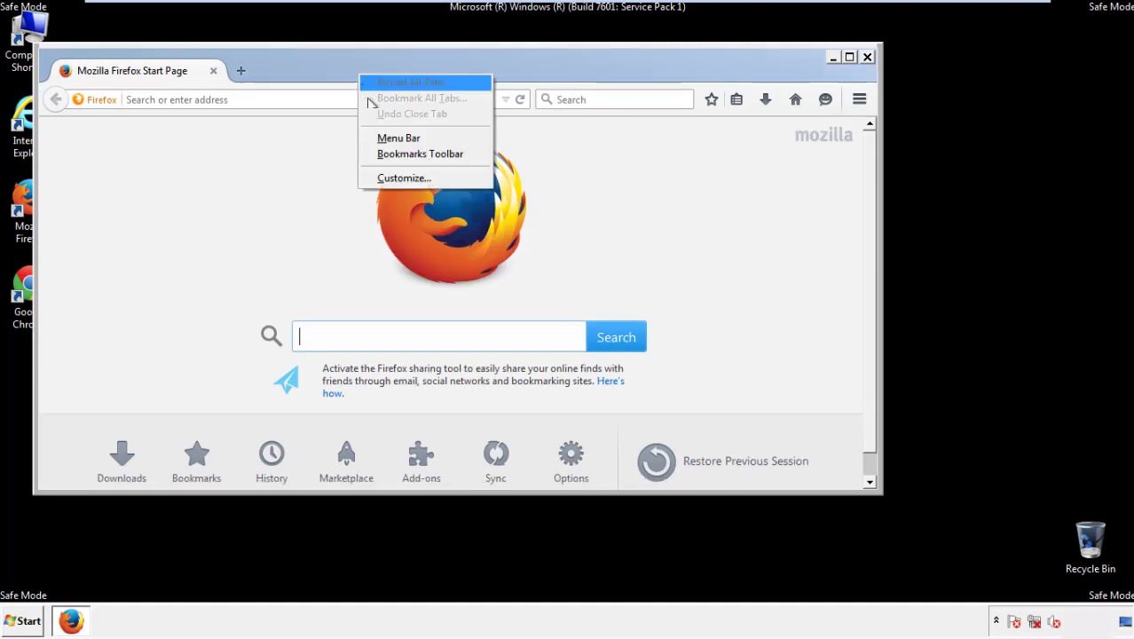
{"action": "left_click", "coordinate": [382, 139]}
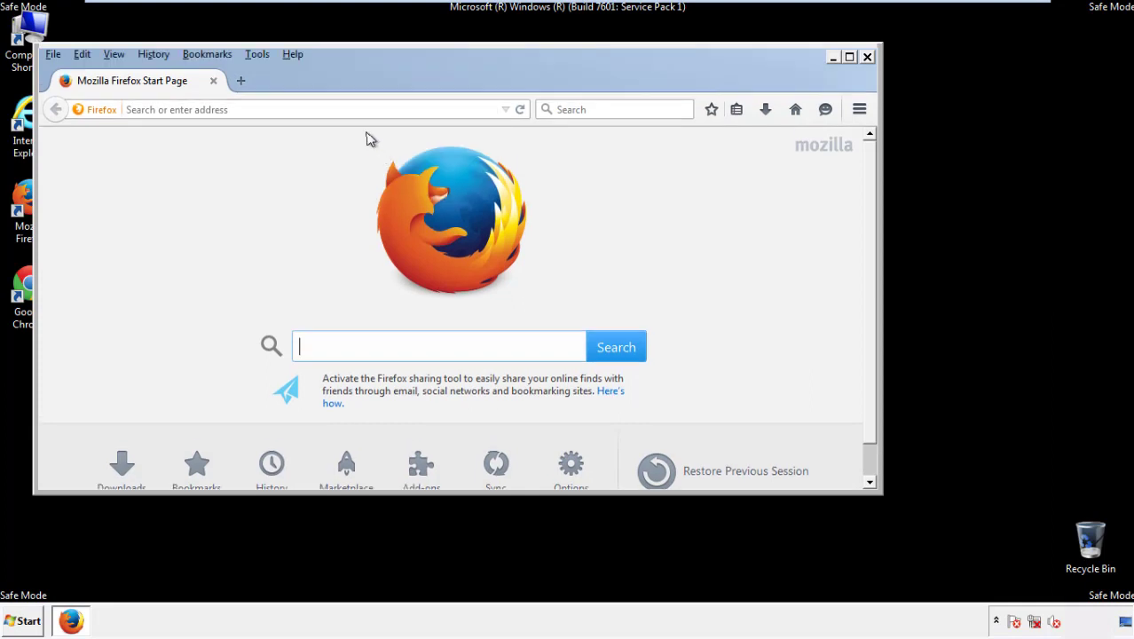
Clear Firefox's recent history for the Everything time range, including browsing history, cookies, cache, active logins, offline website data and site preferences
{"action": "left_click", "coordinate": [157, 55]}
{"action": "left_click", "coordinate": [172, 89]}
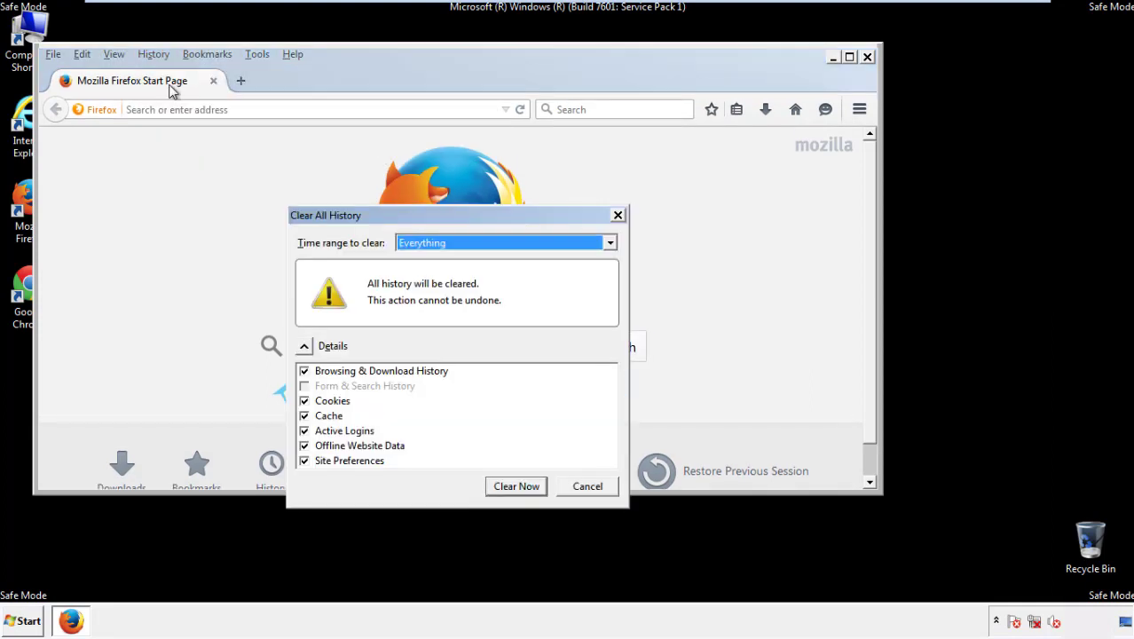
{"action": "left_click", "coordinate": [421, 246]}
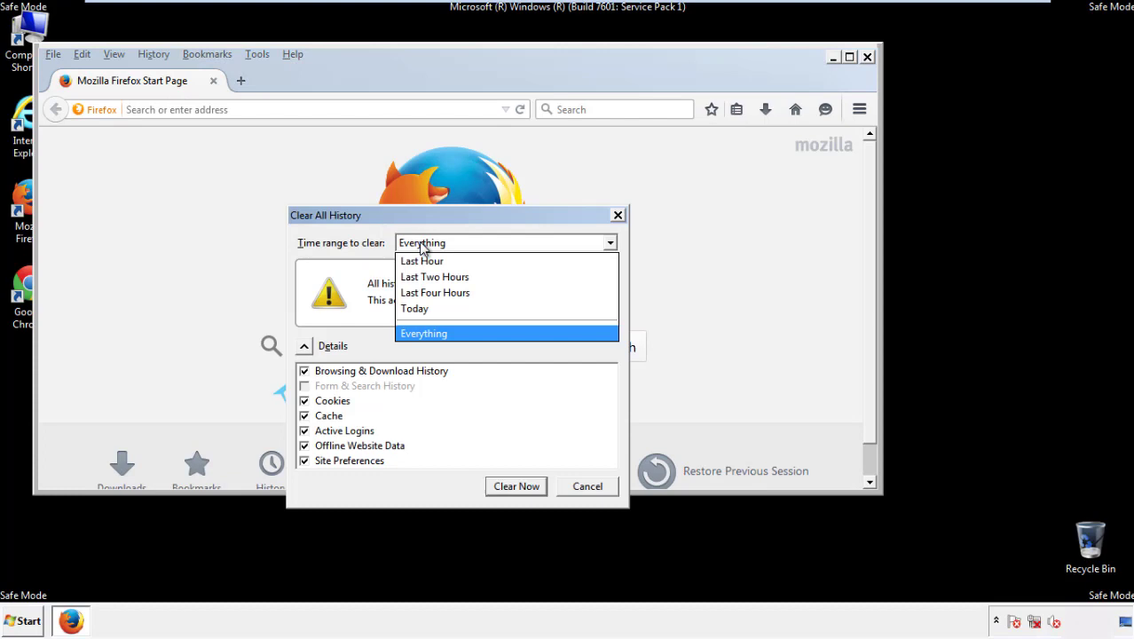
{"action": "left_click", "coordinate": [423, 330]}
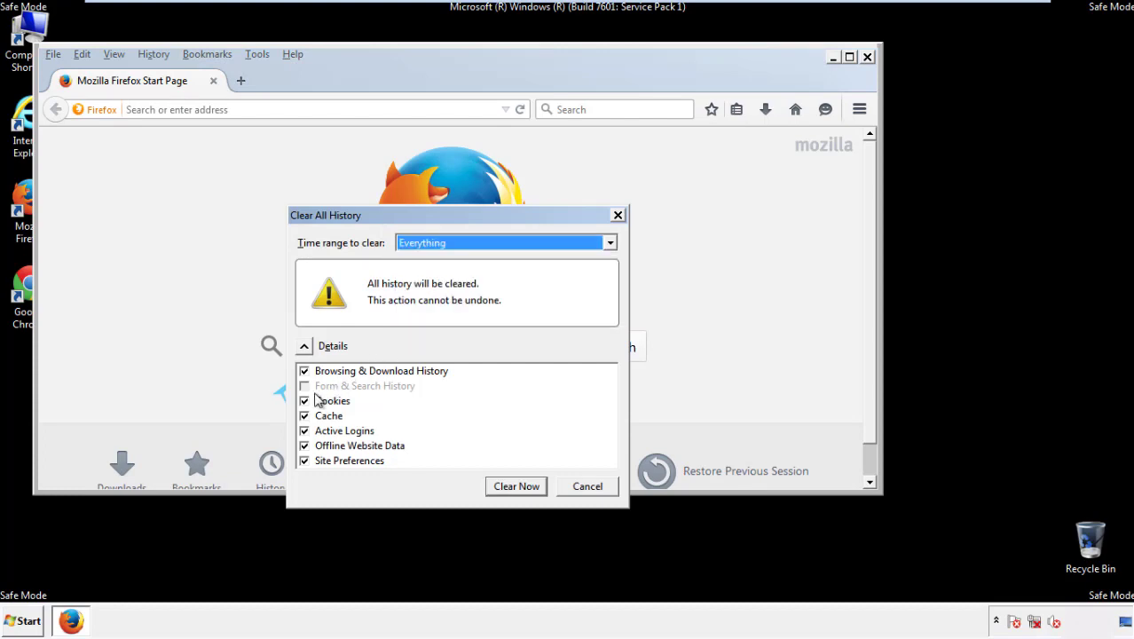
{"action": "left_click", "coordinate": [304, 446]}
{"action": "left_click", "coordinate": [304, 446]}
{"action": "left_click", "coordinate": [305, 461]}
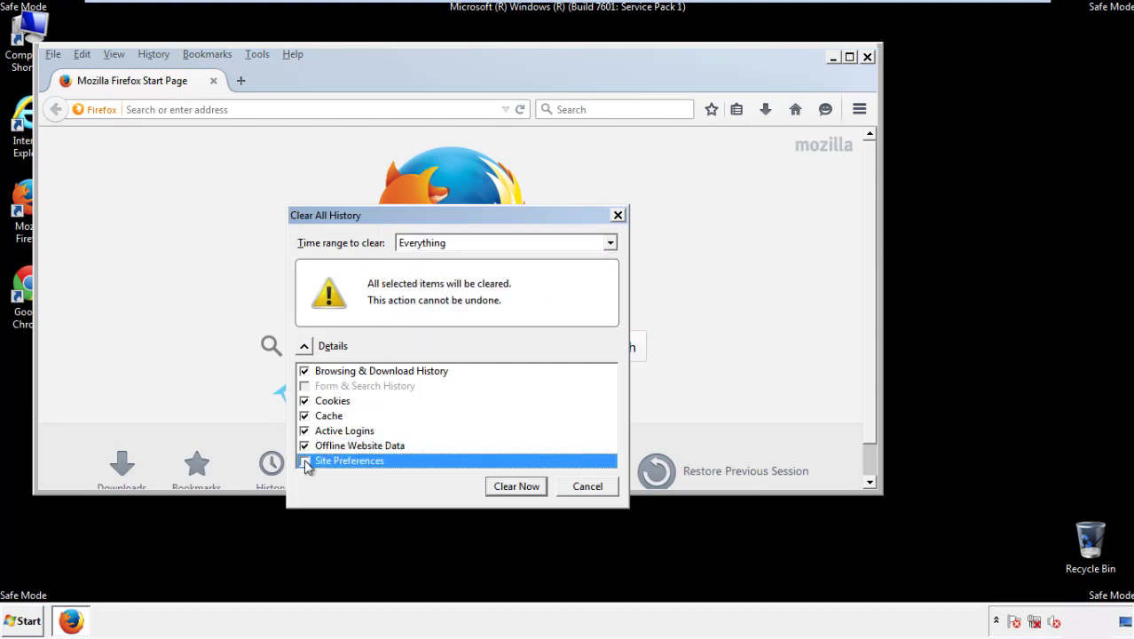
{"action": "left_click", "coordinate": [305, 462]}
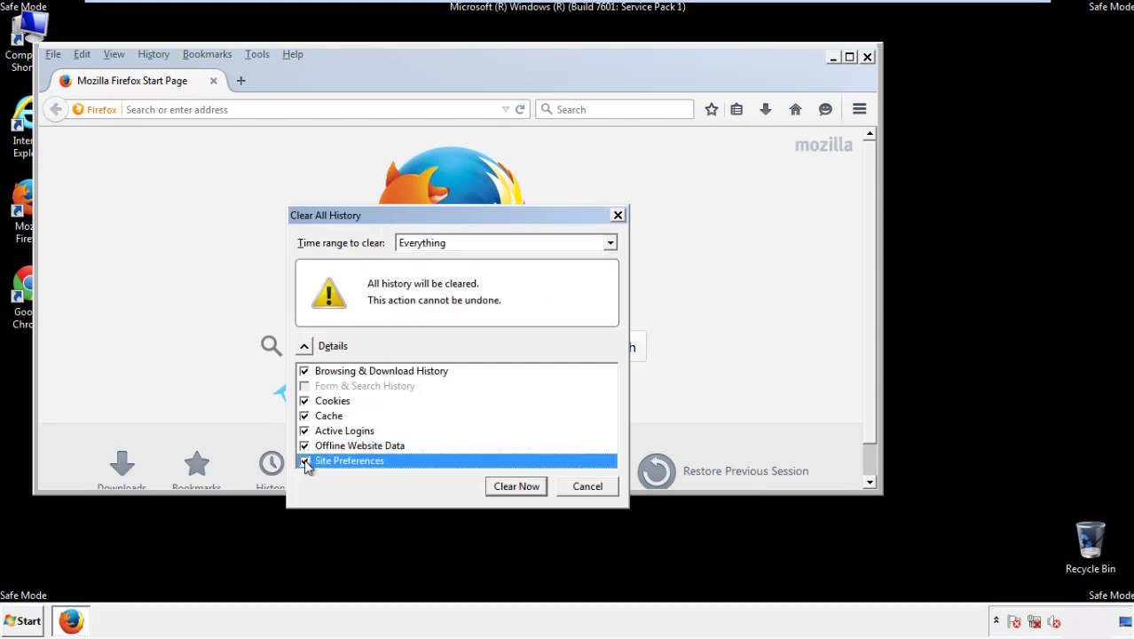
{"action": "left_click", "coordinate": [514, 487]}
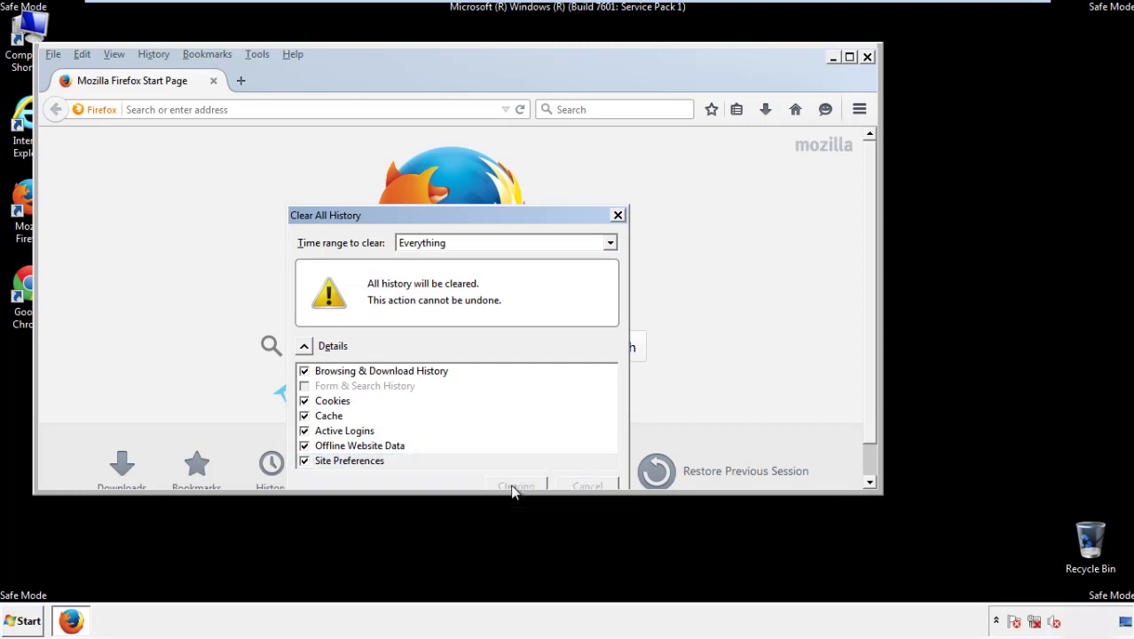
Refresh Firefox from its troubleshooting information, finish the import wizard without making it the default browser, and close the browser
{"action": "left_click", "coordinate": [293, 54]}
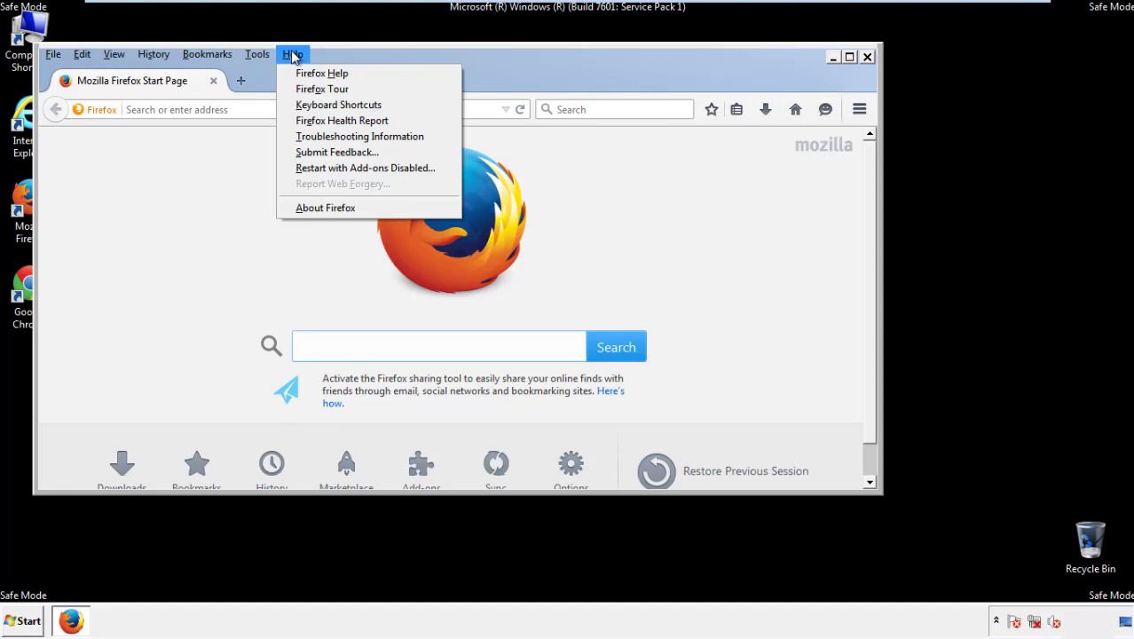
{"action": "left_click", "coordinate": [329, 136]}
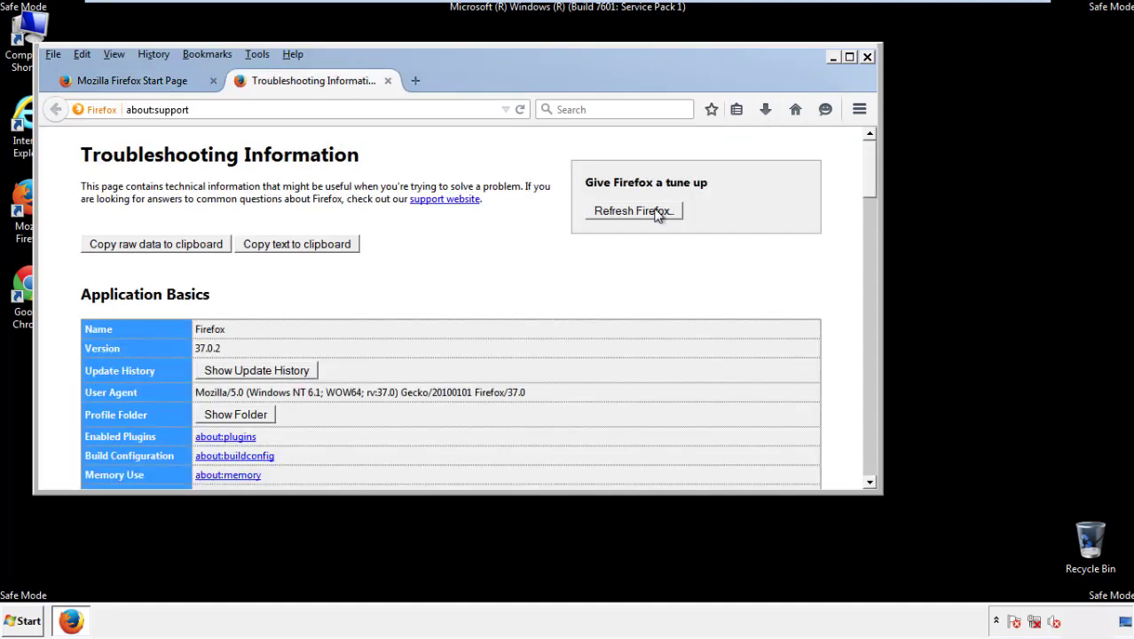
{"action": "left_click", "coordinate": [656, 211]}
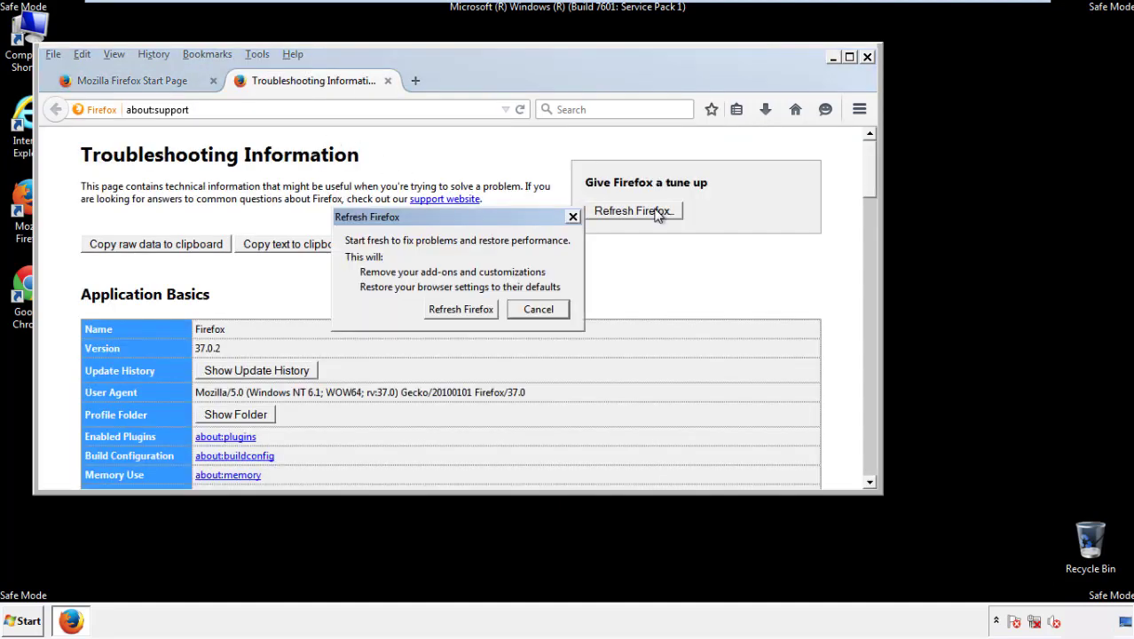
{"action": "left_click", "coordinate": [462, 310]}
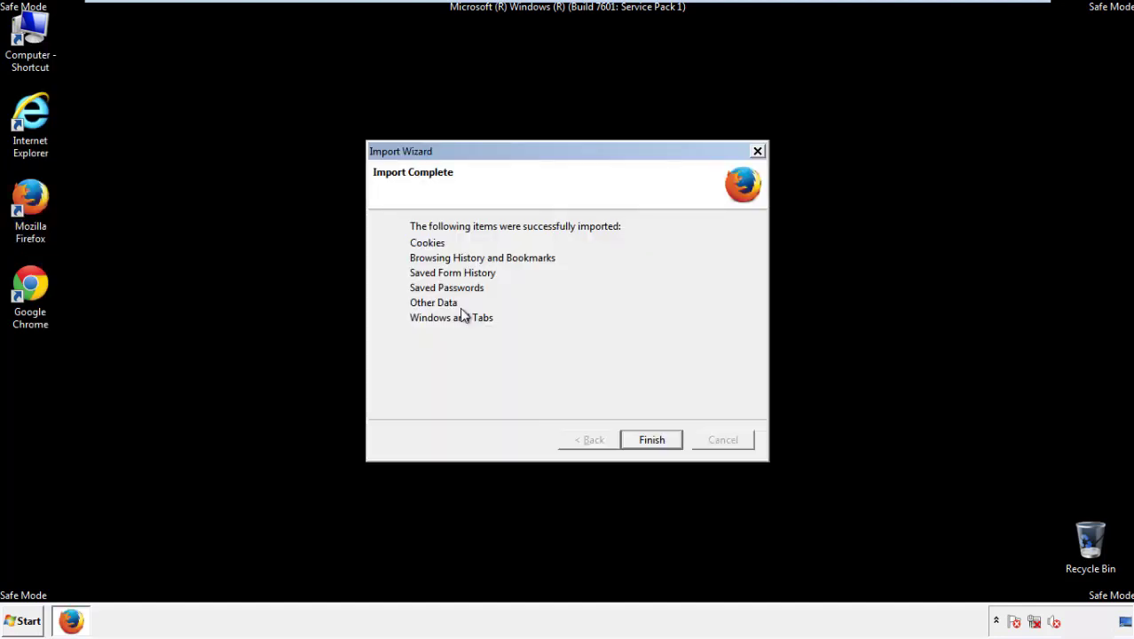
{"action": "left_click", "coordinate": [652, 440]}
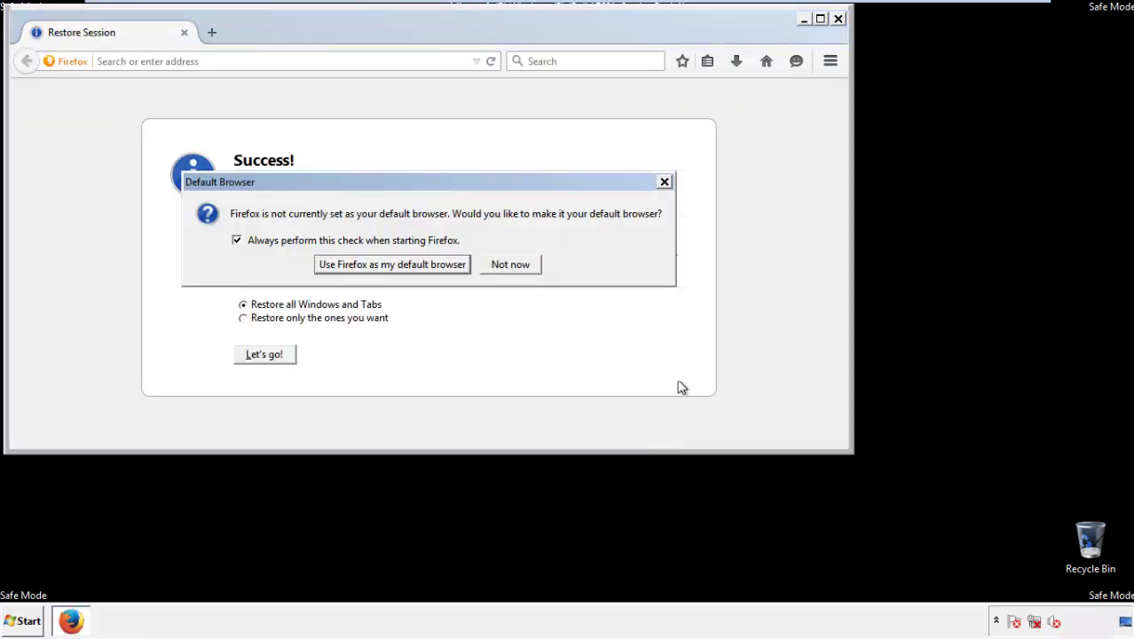
{"action": "left_click", "coordinate": [512, 266]}
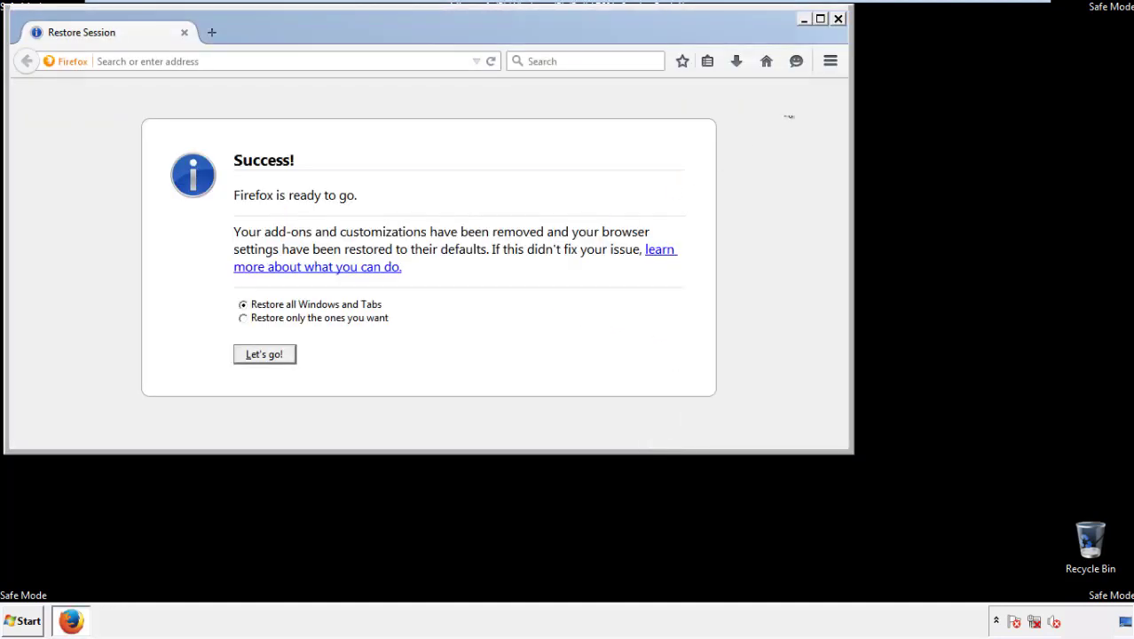
{"action": "left_click", "coordinate": [838, 18]}
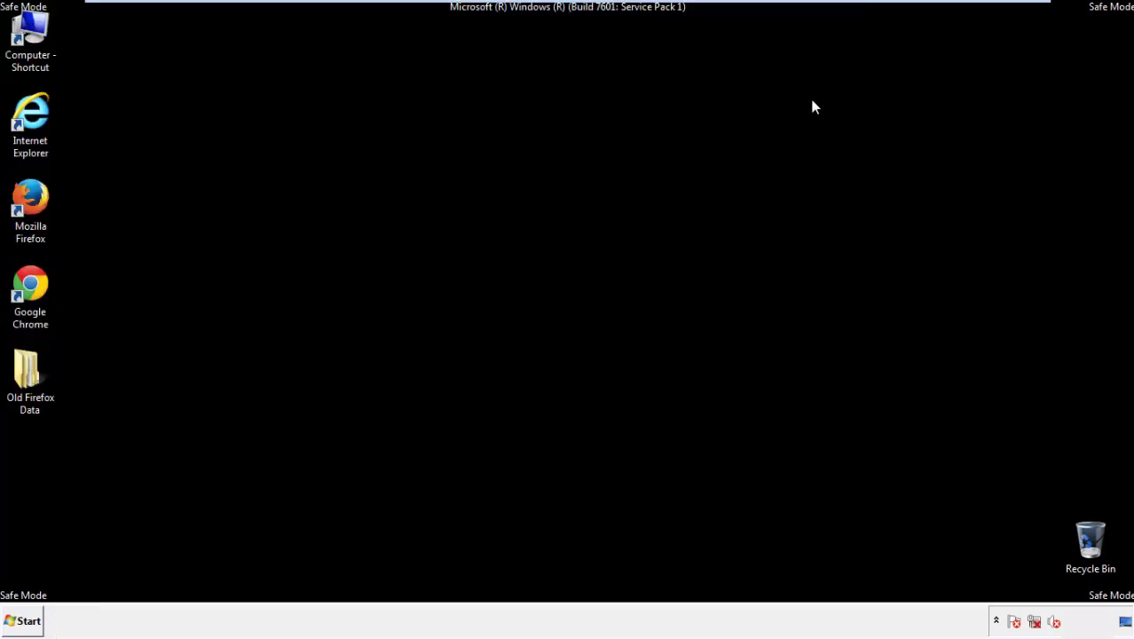
Open Google Chrome and stop it from asking again to be the default browser
{"action": "left_click", "coordinate": [27, 282]}
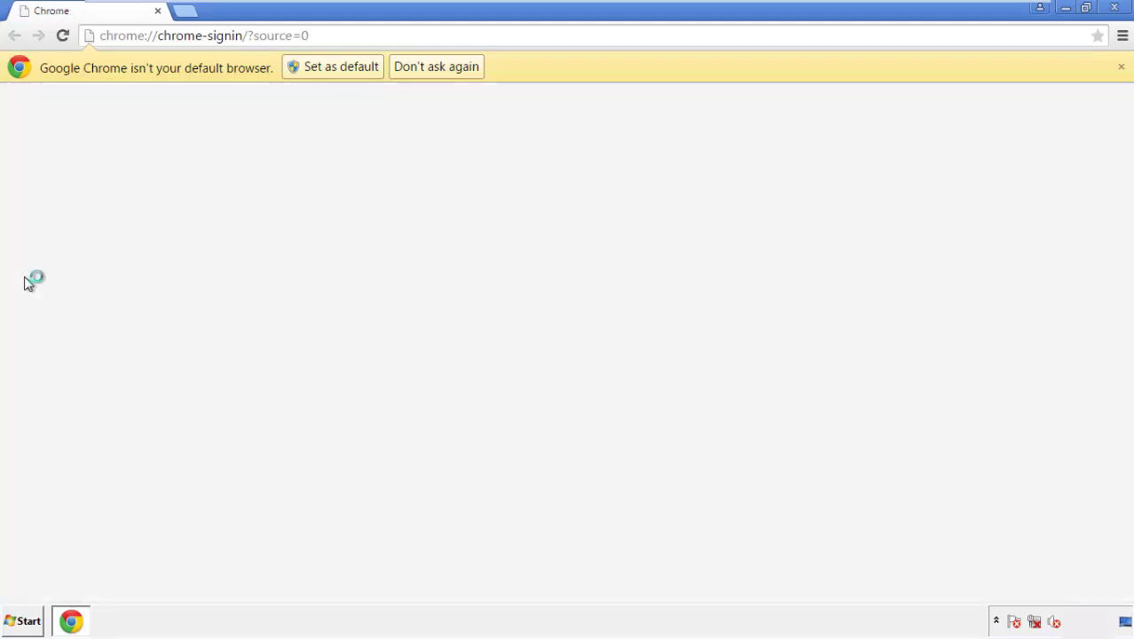
{"action": "left_click", "coordinate": [455, 71]}
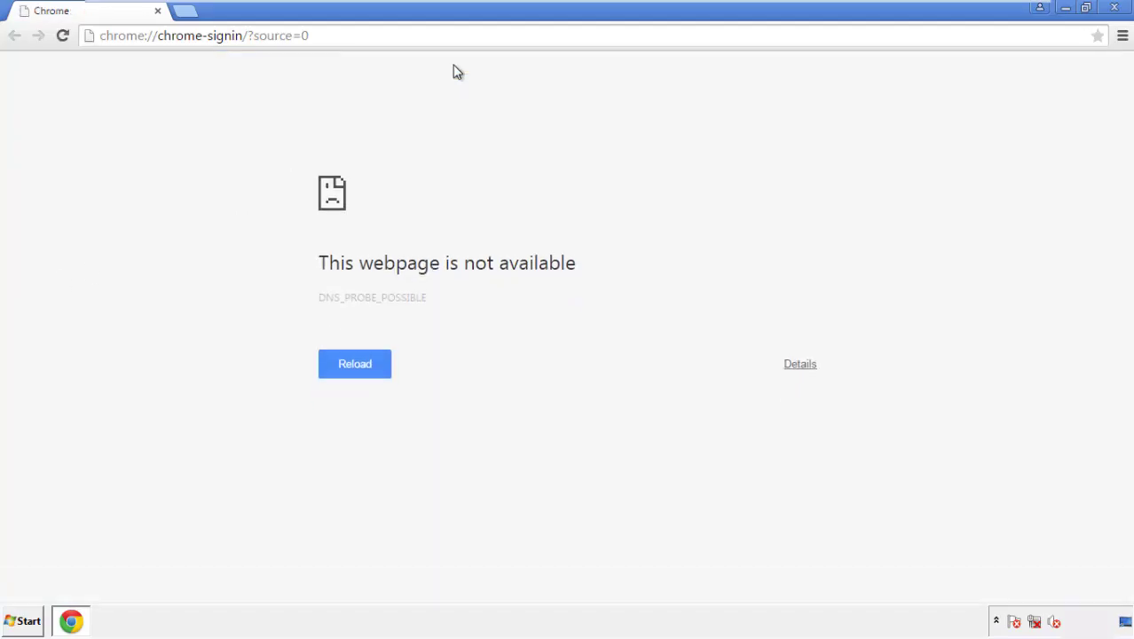
Clear Chrome's browsing data from the beginning of time, including browsing and download history, cookies, cached images and files, autofill form data and hosted app data
{"action": "left_click", "coordinate": [1123, 40]}
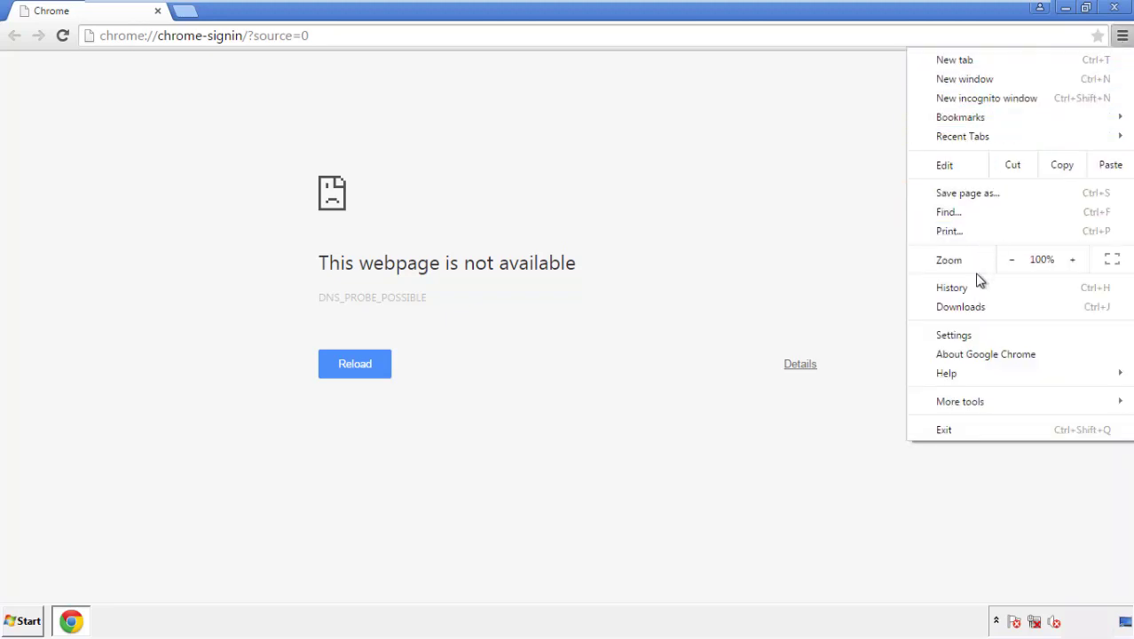
{"action": "left_click", "coordinate": [958, 335]}
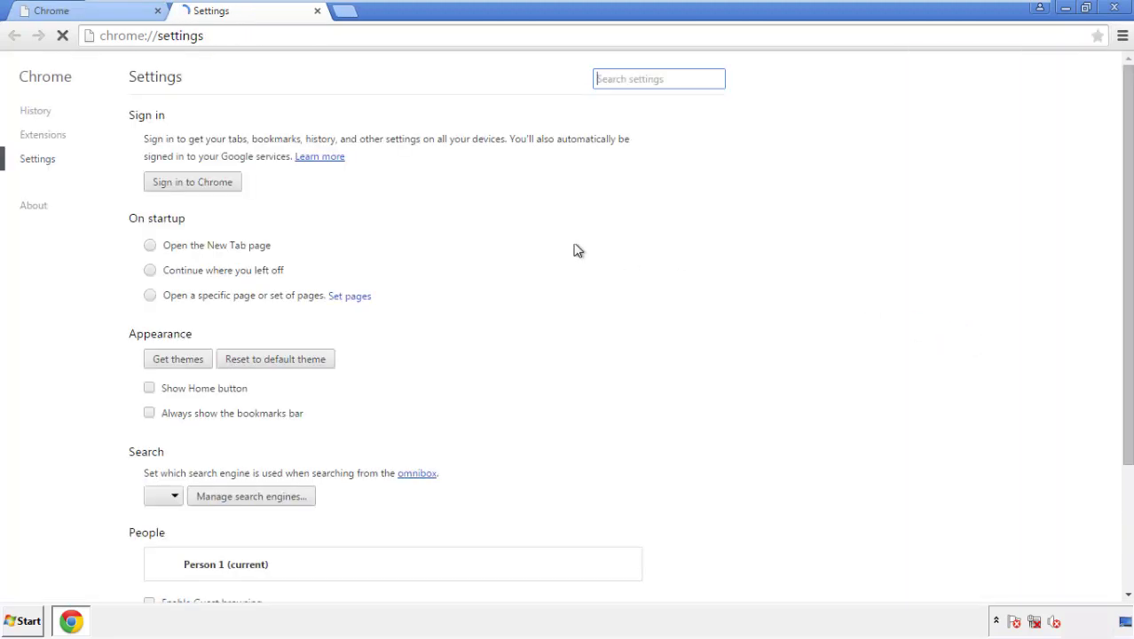
{"action": "left_click", "coordinate": [36, 111]}
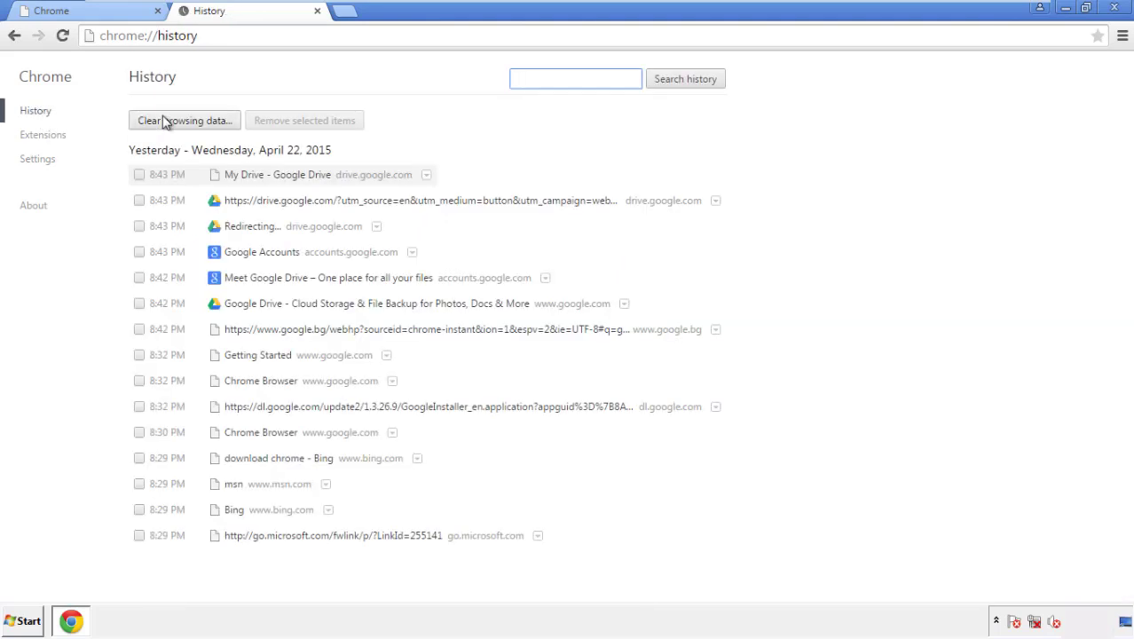
{"action": "left_click", "coordinate": [170, 124]}
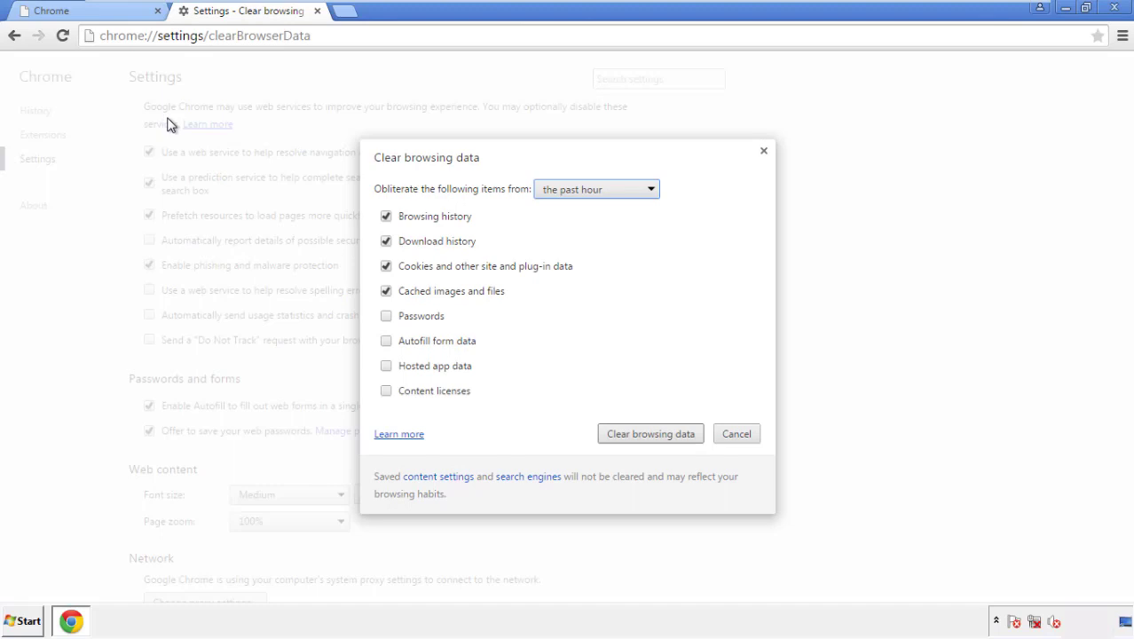
{"action": "left_click", "coordinate": [570, 190]}
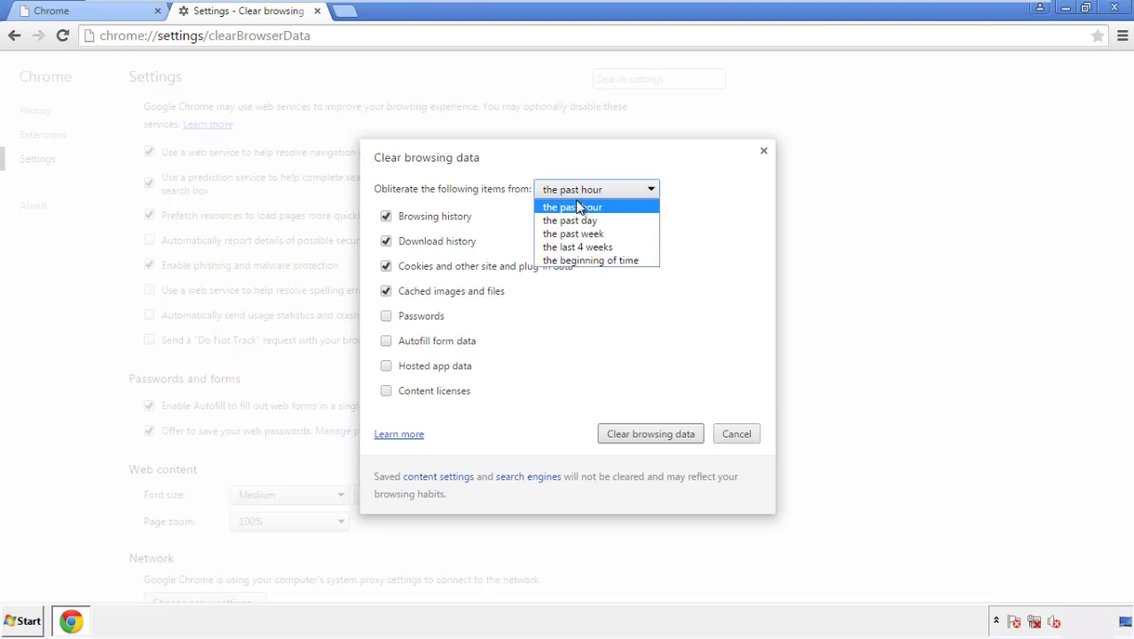
{"action": "left_click", "coordinate": [568, 263]}
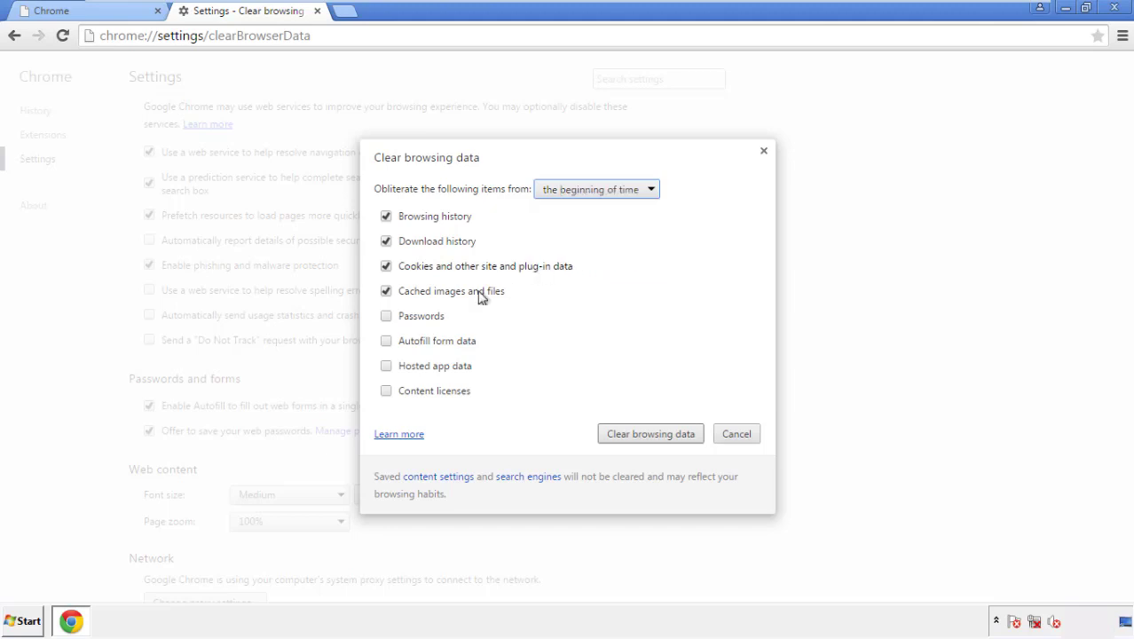
{"action": "left_click", "coordinate": [393, 344]}
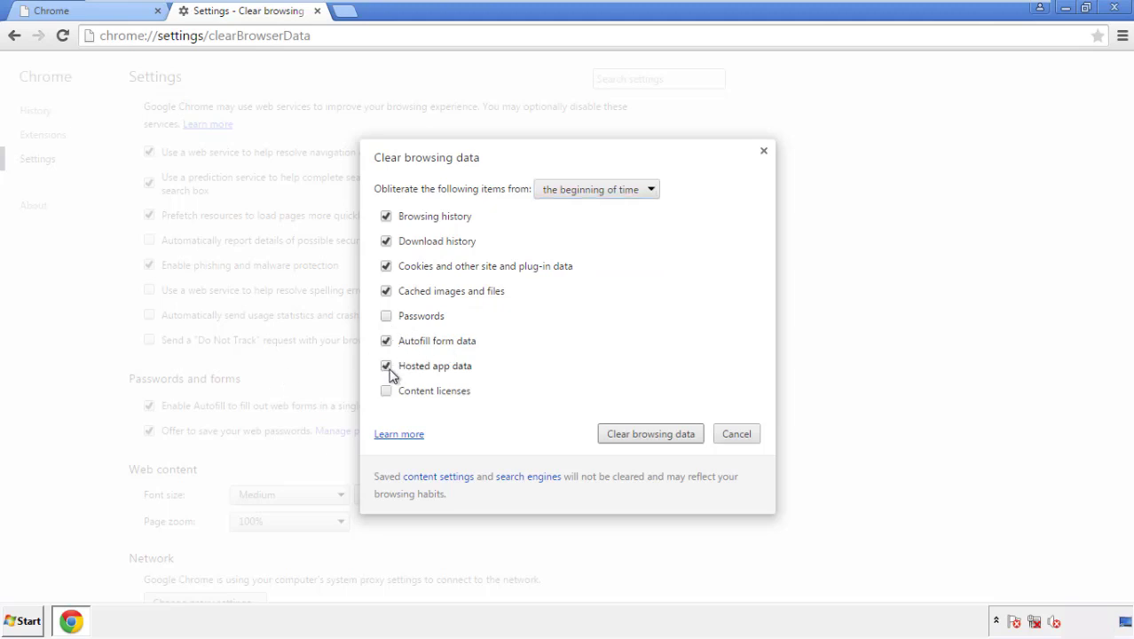
{"action": "left_click", "coordinate": [635, 437]}
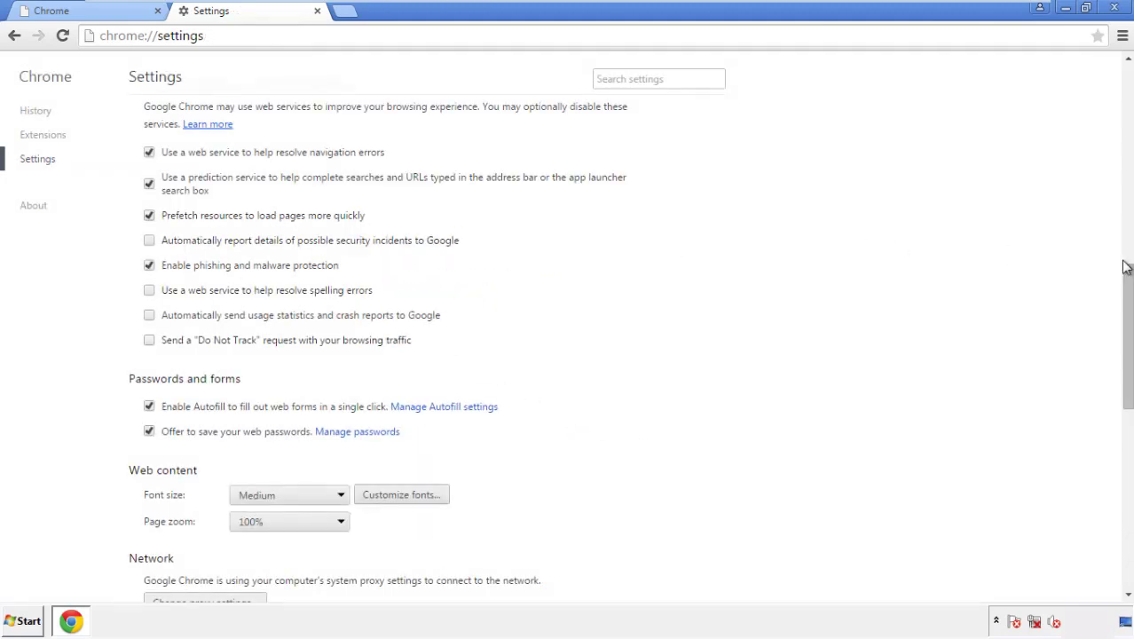
Reset Chrome's settings to their original defaults and close the browser
{"action": "left_click_drag", "start_coordinate": [1124, 266], "coordinate": [1127, 467]}
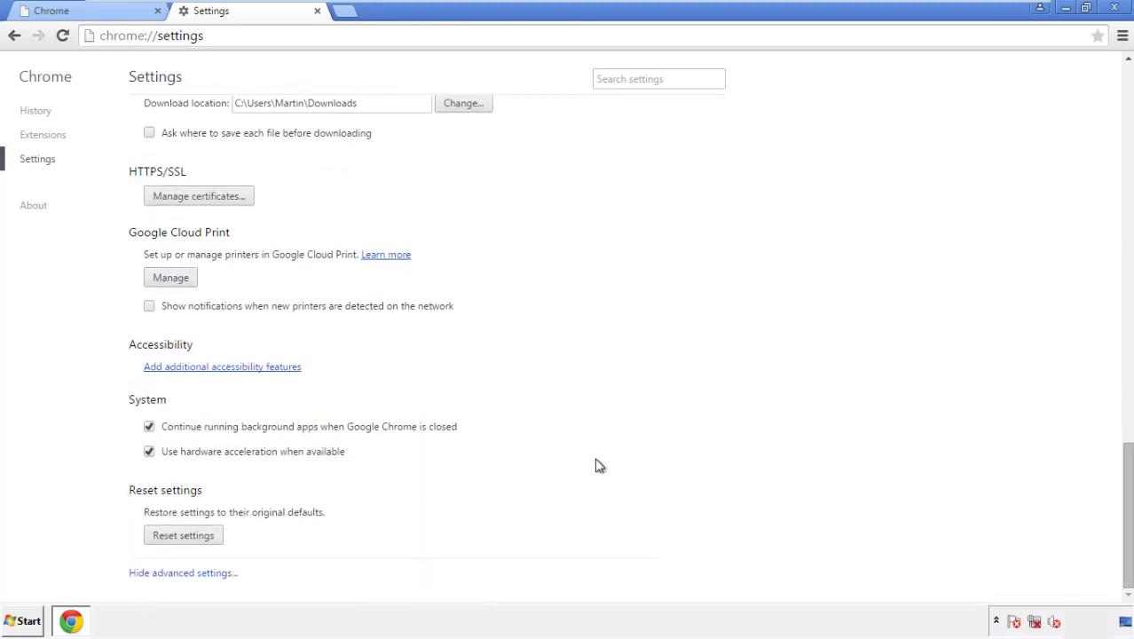
{"action": "left_click", "coordinate": [215, 539]}
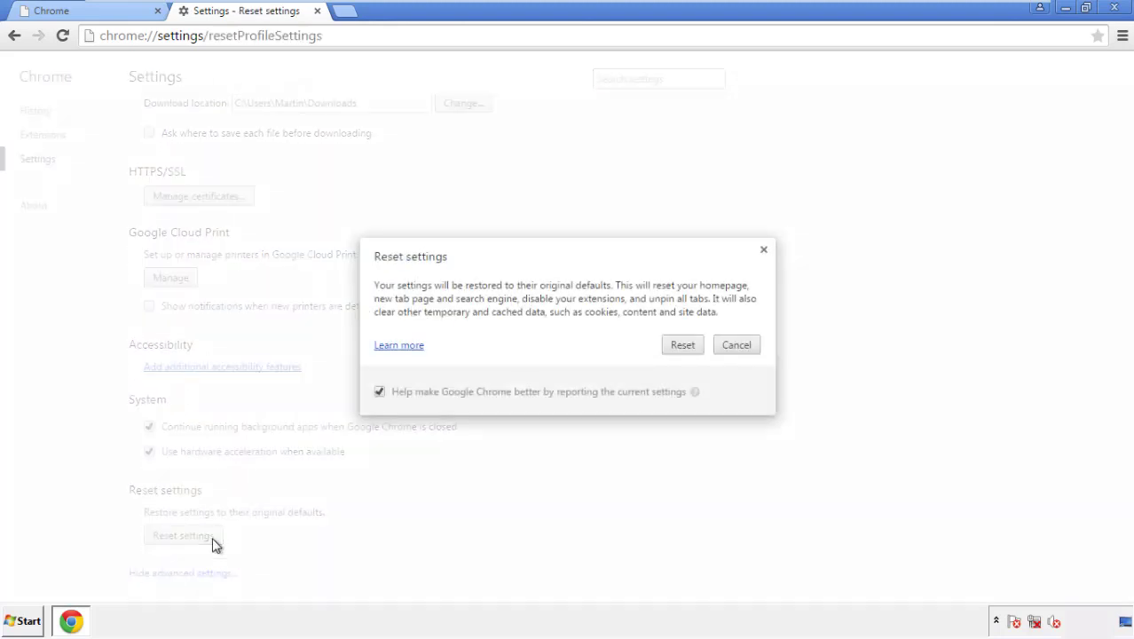
{"action": "left_click", "coordinate": [683, 345]}
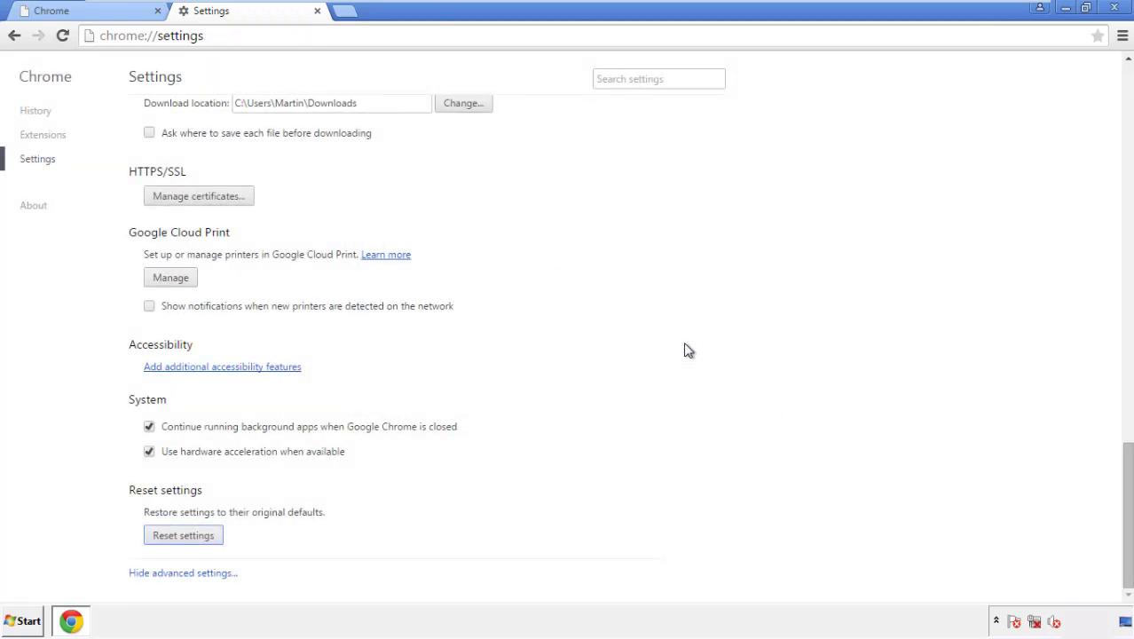
{"action": "left_click", "coordinate": [1110, 8]}
{"action": "left_click", "coordinate": [612, 287]}
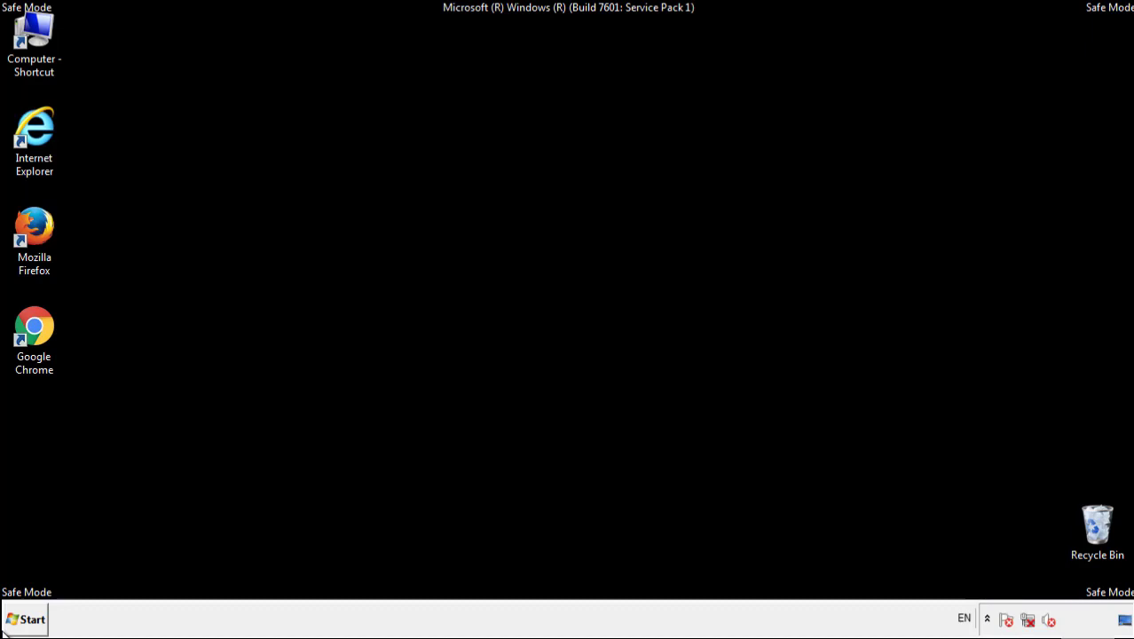
Open Firefox, remove the Search Mine extension from its add-ons, and close the browser
{"action": "double_click", "coordinate": [44, 222]}
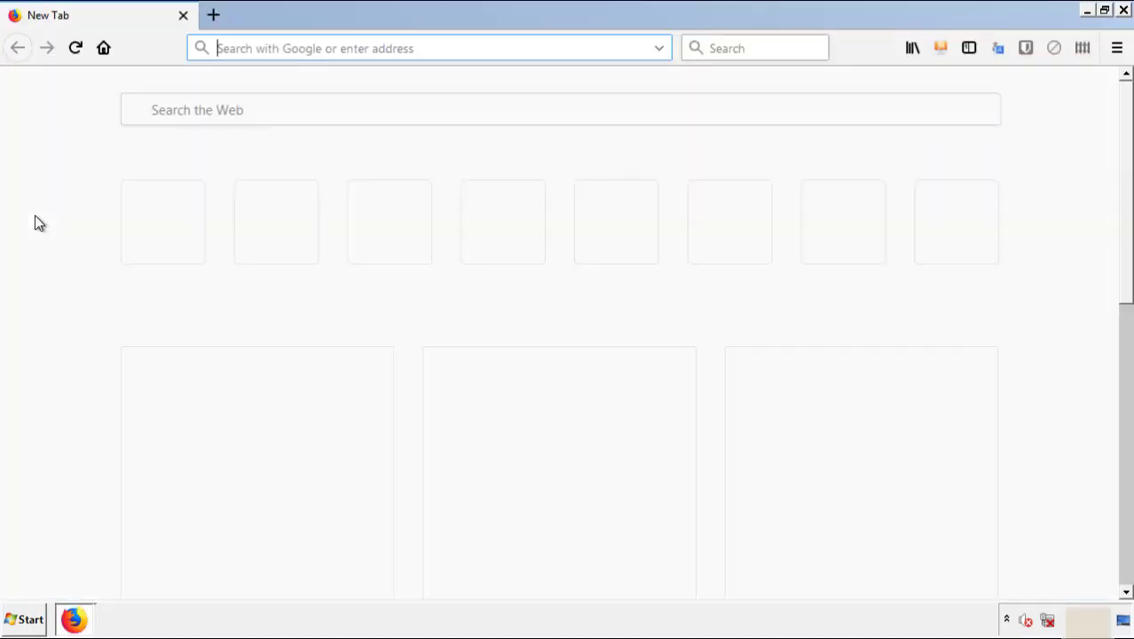
{"action": "left_click", "coordinate": [1116, 48]}
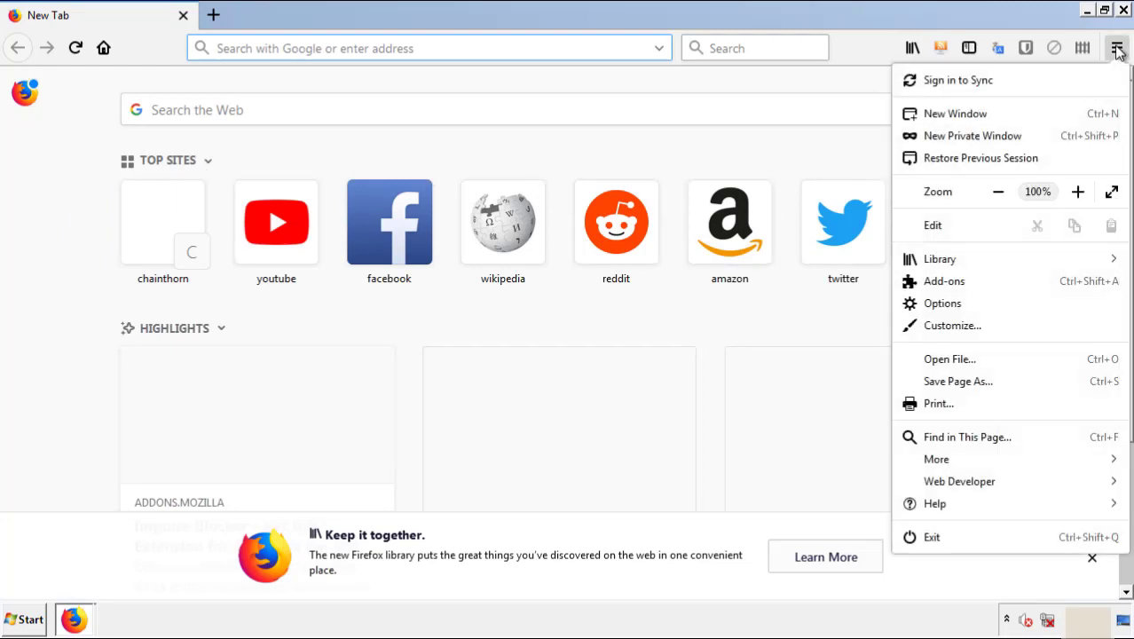
{"action": "left_click", "coordinate": [1045, 282]}
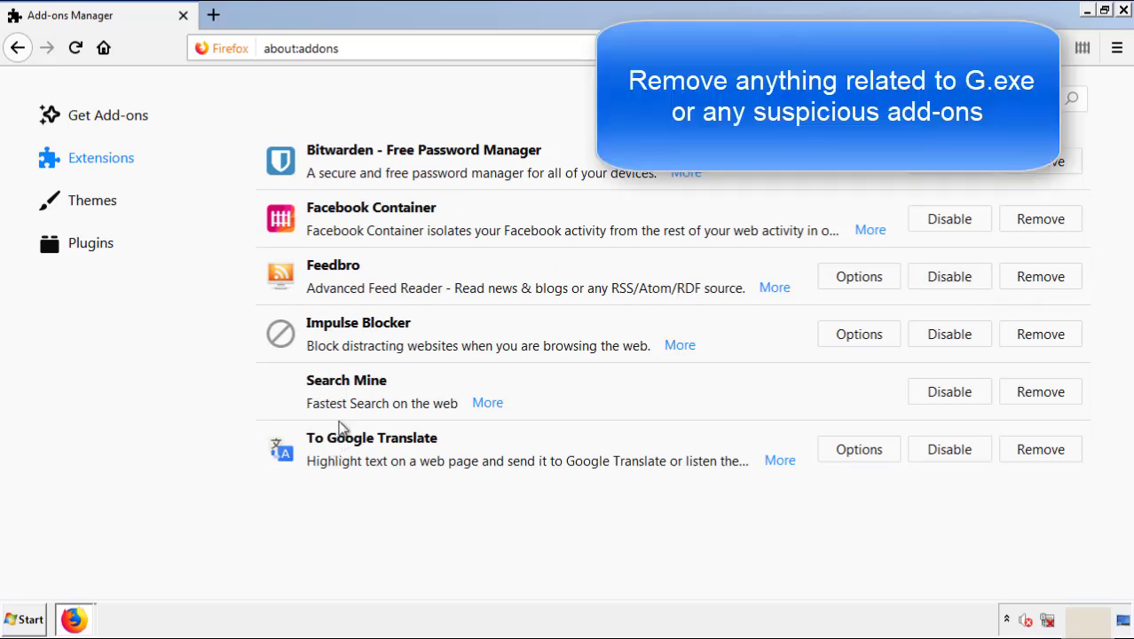
{"action": "left_click", "coordinate": [1034, 399]}
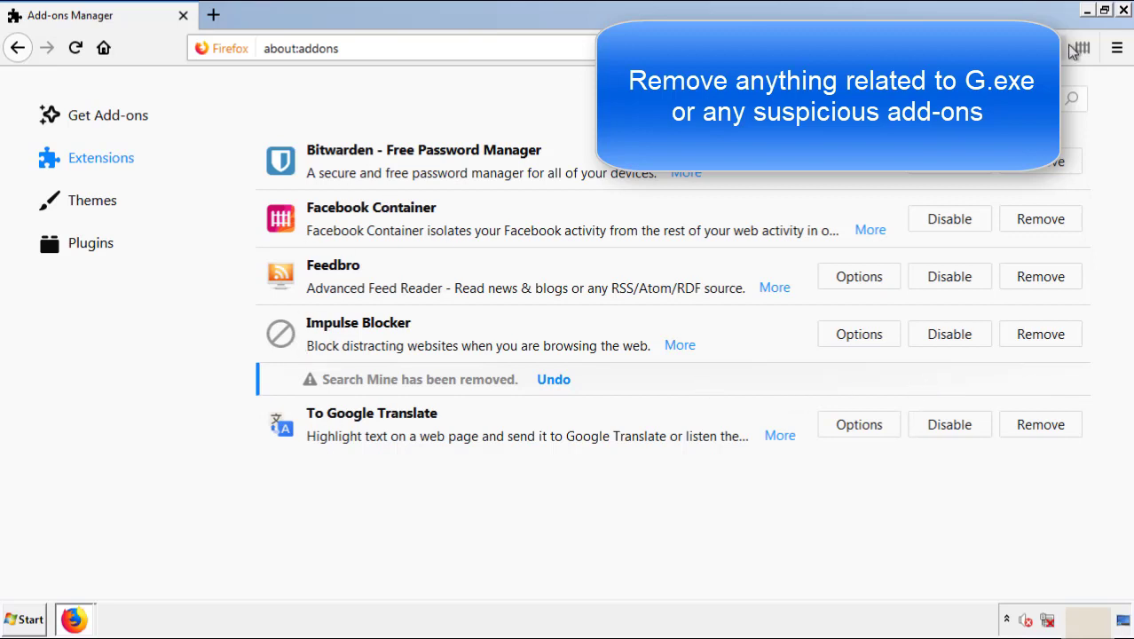
{"action": "left_click", "coordinate": [1124, 10]}
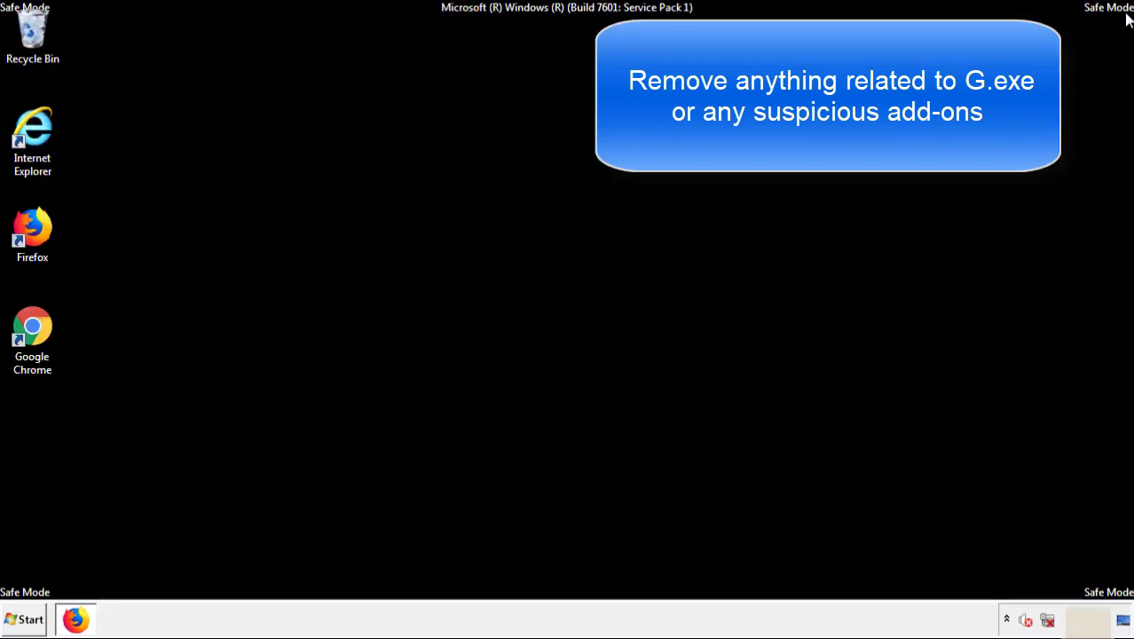
Open Google Chrome, remove the Search Mine extension, confirm the removal, and close the browser
{"action": "double_click", "coordinate": [31, 342]}
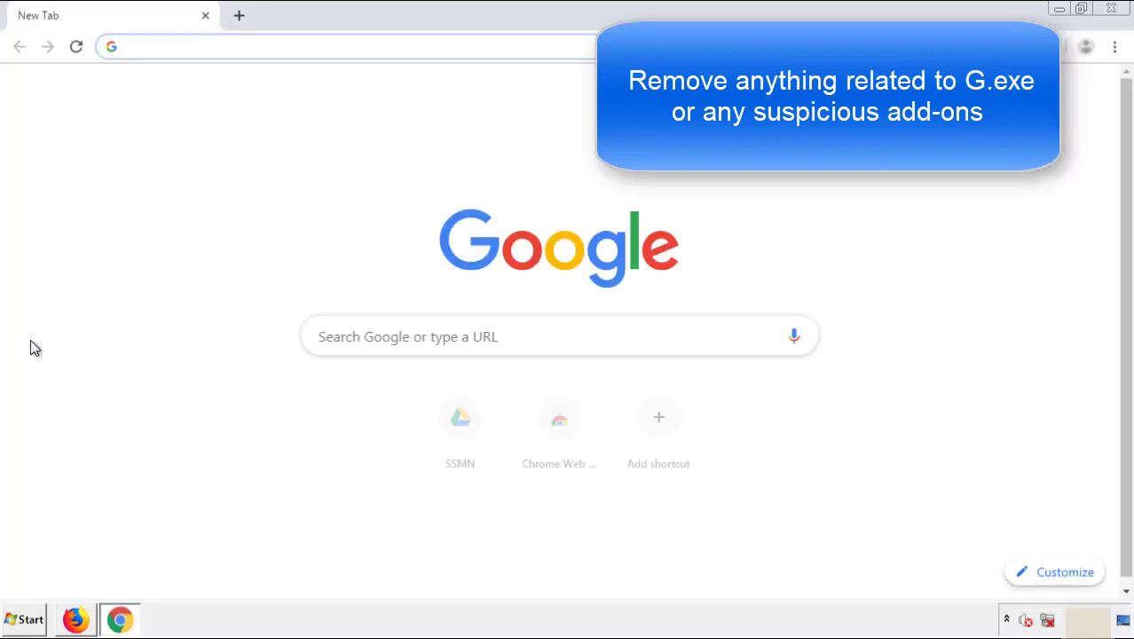
{"action": "left_click", "coordinate": [1114, 46]}
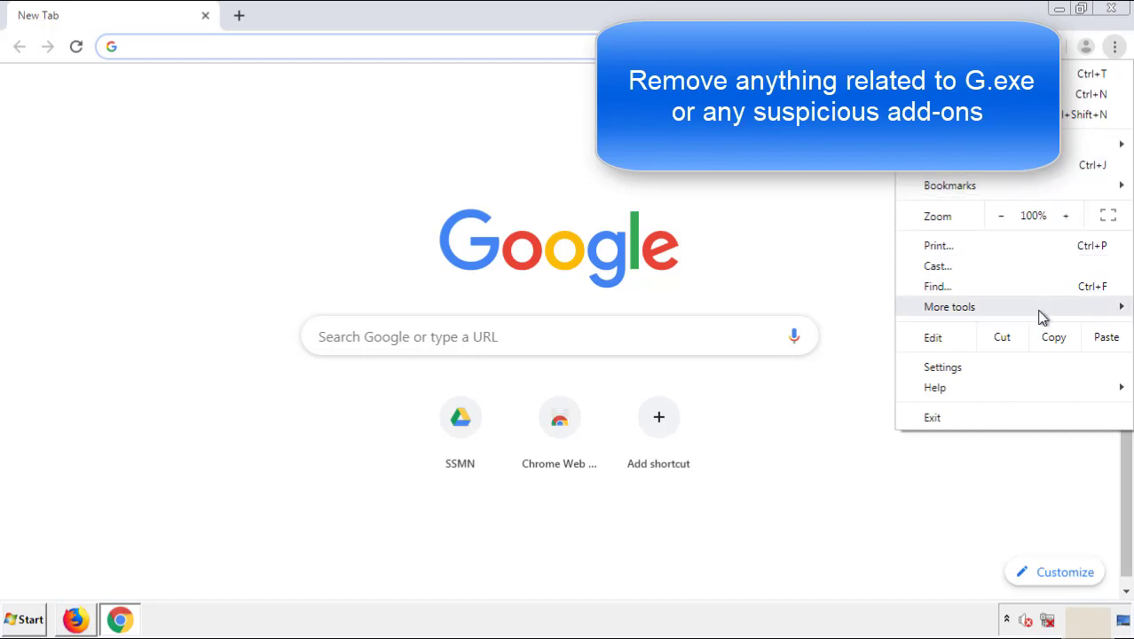
{"action": "mouse_move", "coordinate": [1017, 308]}
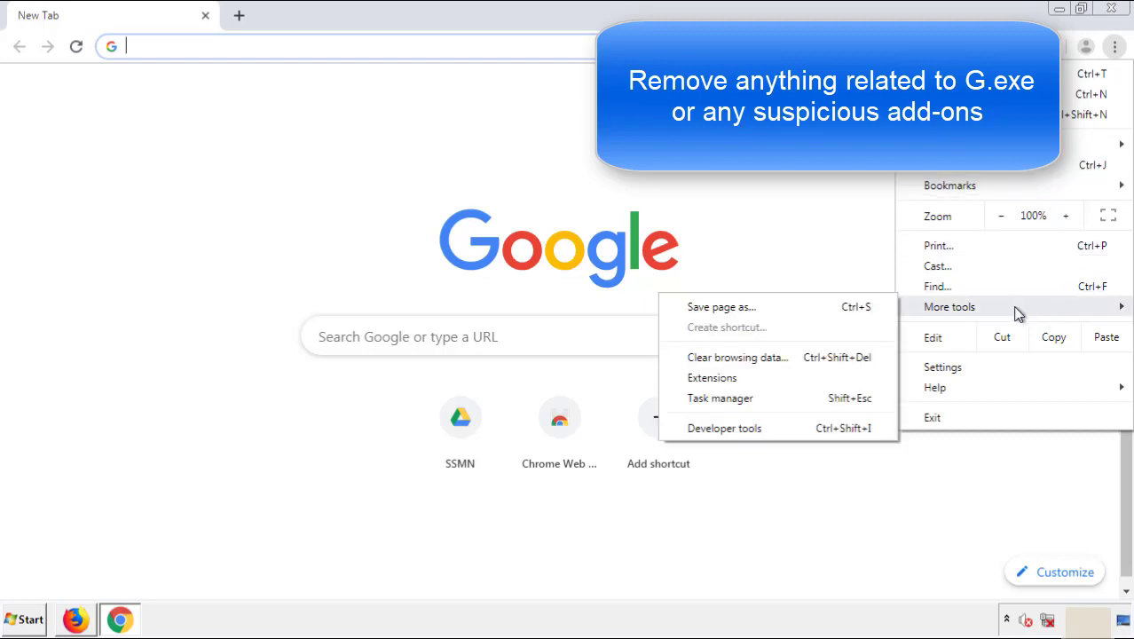
{"action": "left_click", "coordinate": [719, 377]}
{"action": "scroll", "coordinate": [321, 287], "scroll_direction": "down", "scroll_amount": 6}
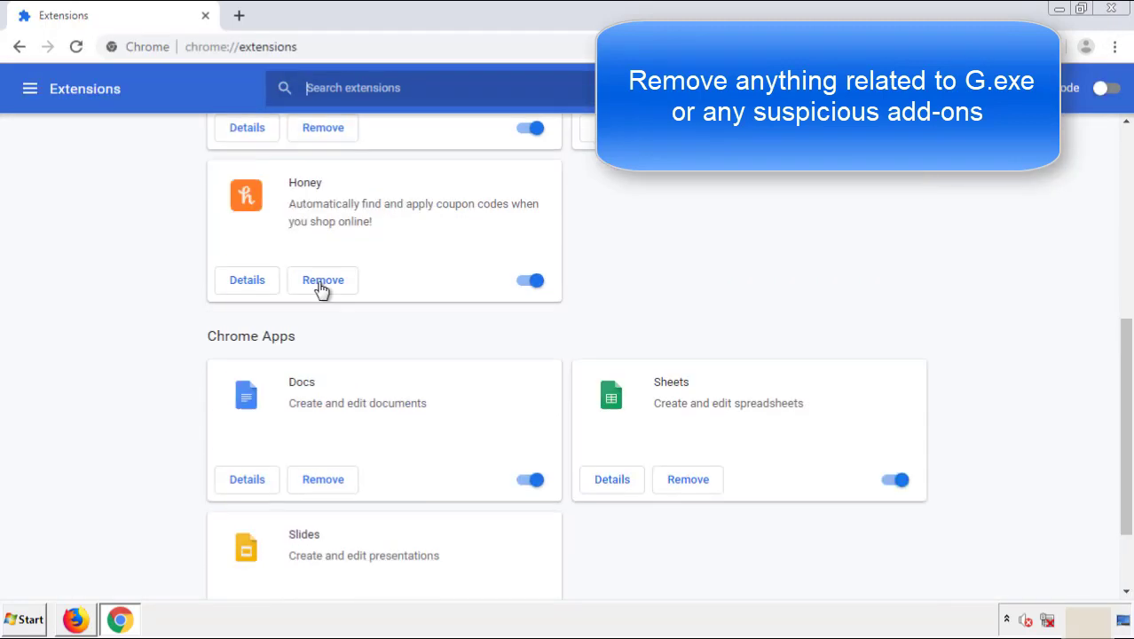
{"action": "scroll", "coordinate": [430, 324], "scroll_direction": "up", "scroll_amount": 6}
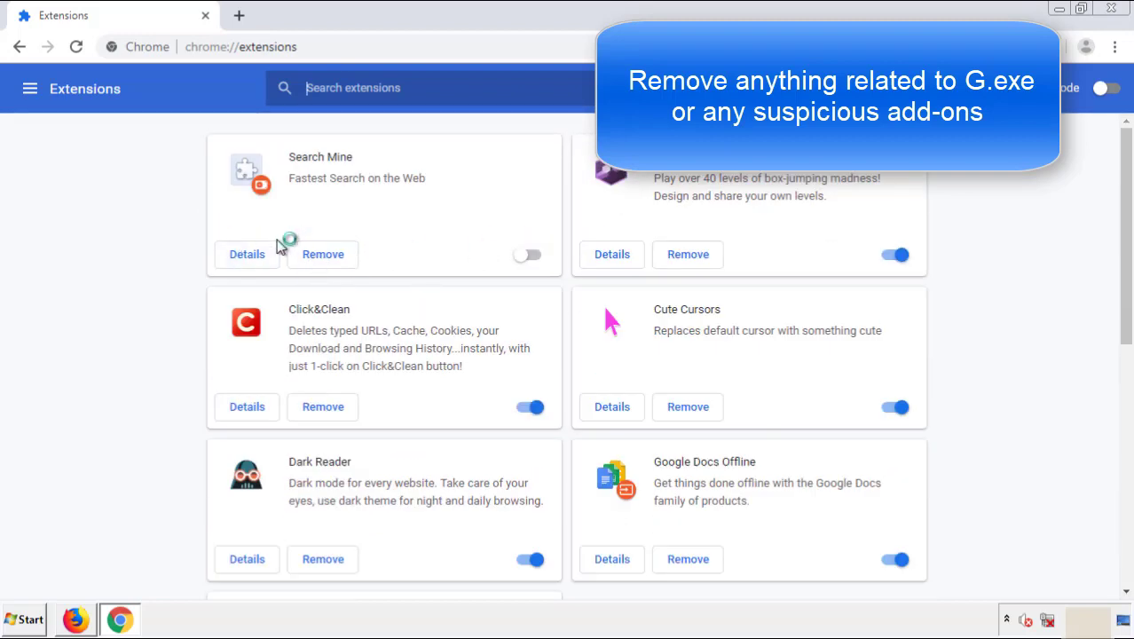
{"action": "left_click", "coordinate": [321, 258]}
{"action": "key", "text": "Return"}
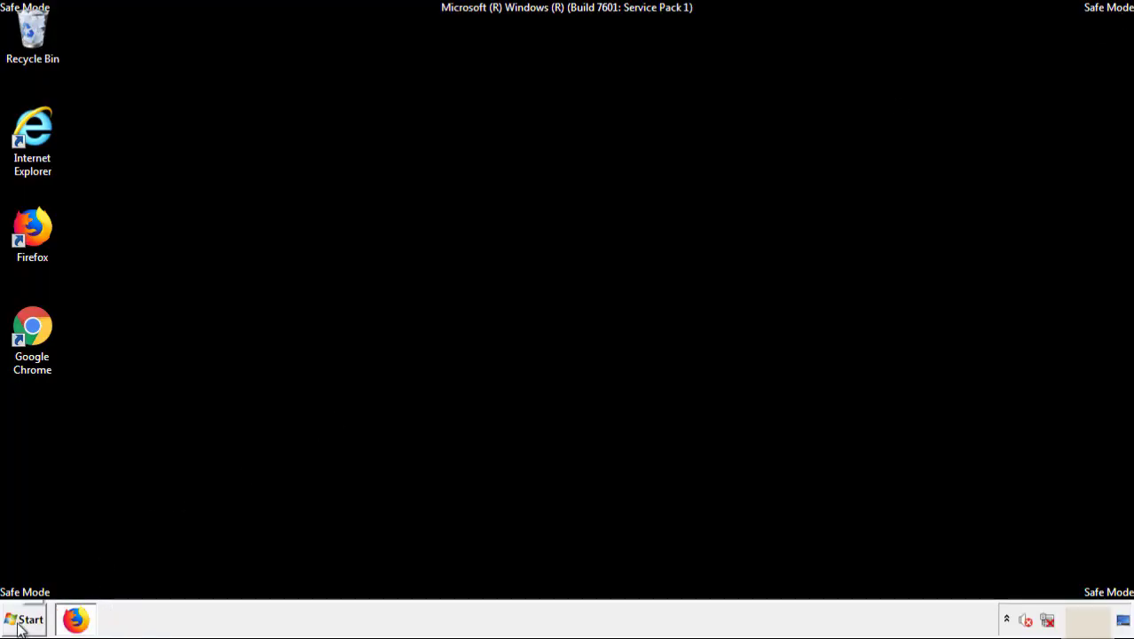
Restart the computer from the Safe Mode desktop
{"action": "left_click", "coordinate": [34, 619]}
{"action": "mouse_move", "coordinate": [308, 581]}
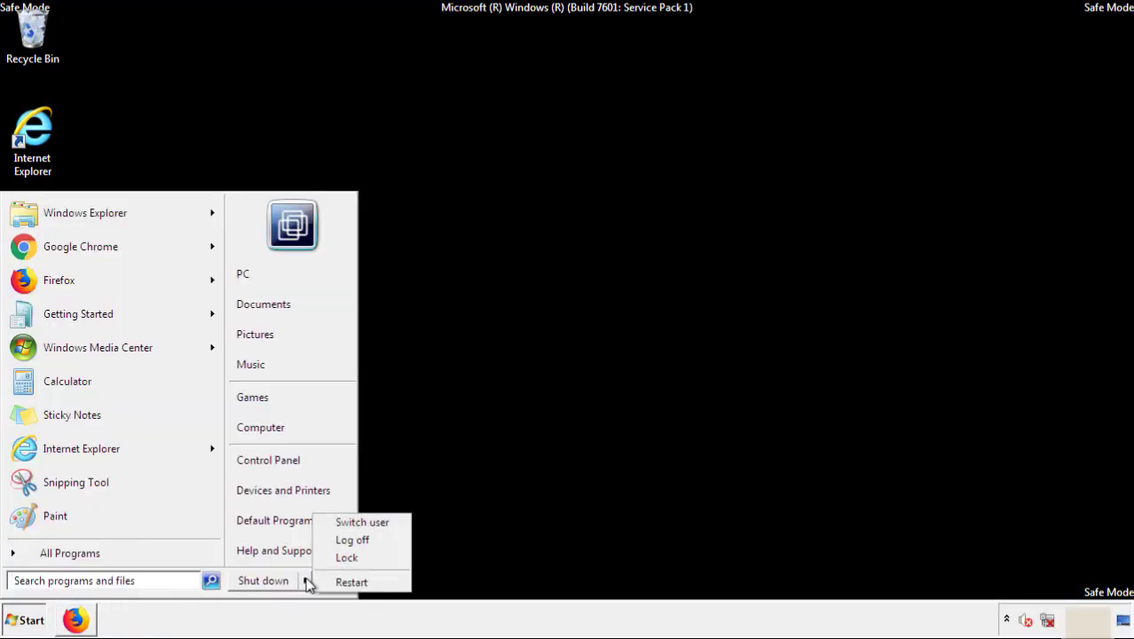